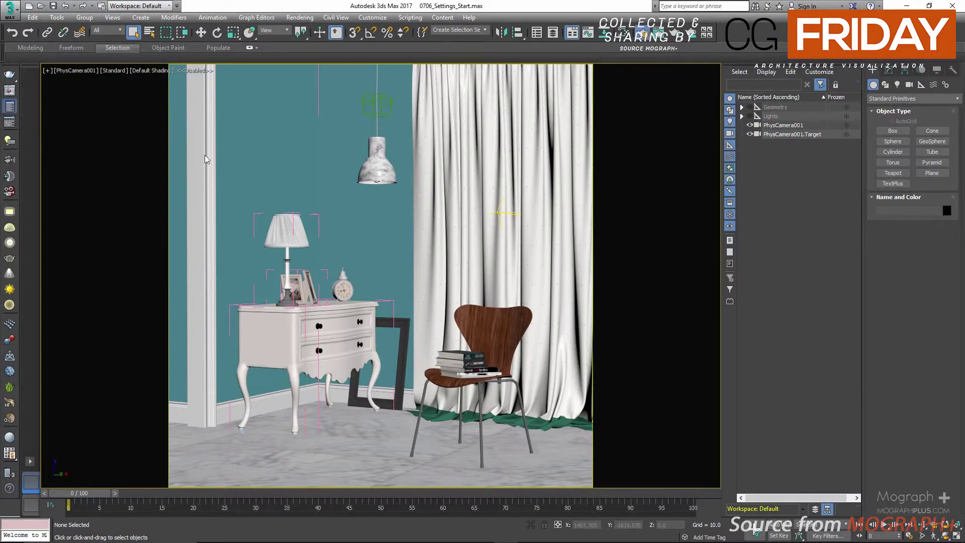
- Open the render settings, show the System rollout in Expert mode, and enlarge the window to fit all its options
key("F10")
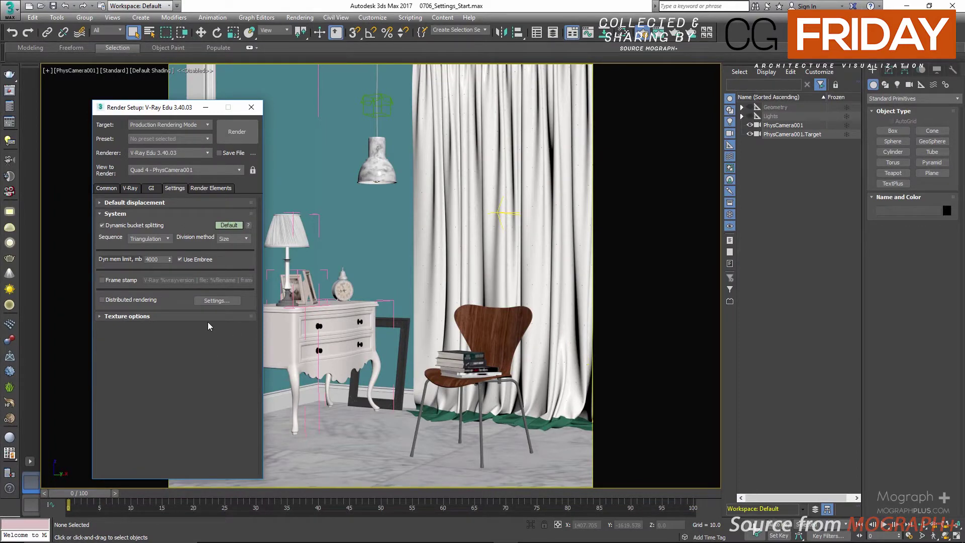
left_click(178, 202)
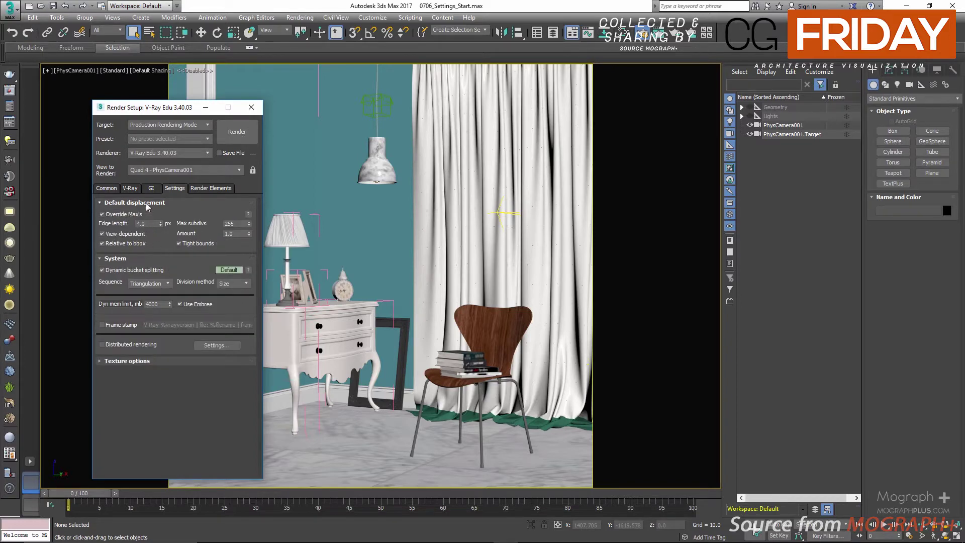
left_click(148, 204)
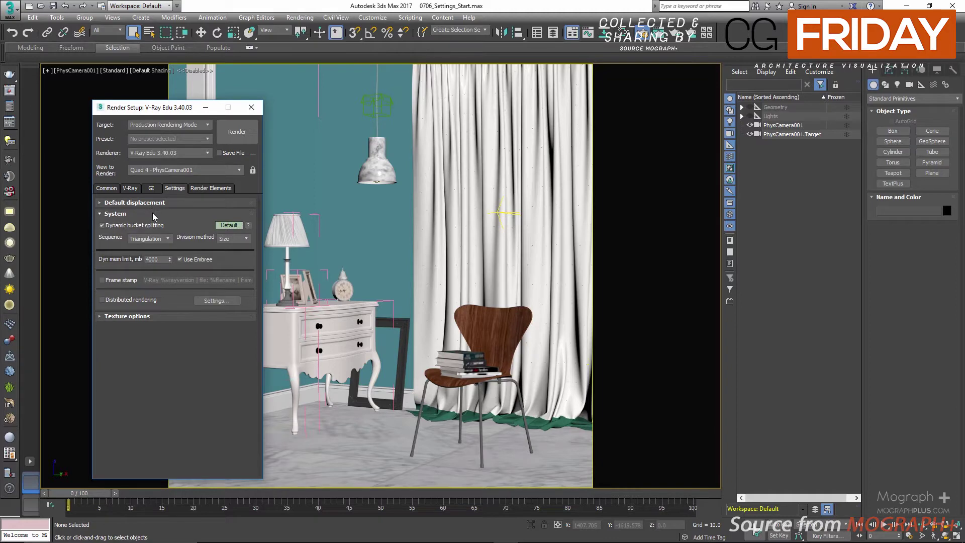
left_click(228, 226)
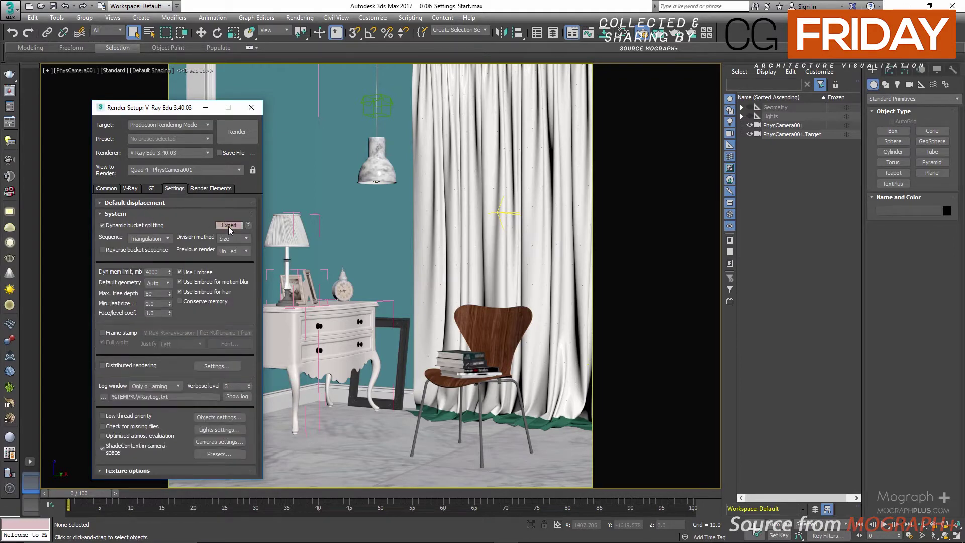
left_click_drag(184, 111, 184, 99)
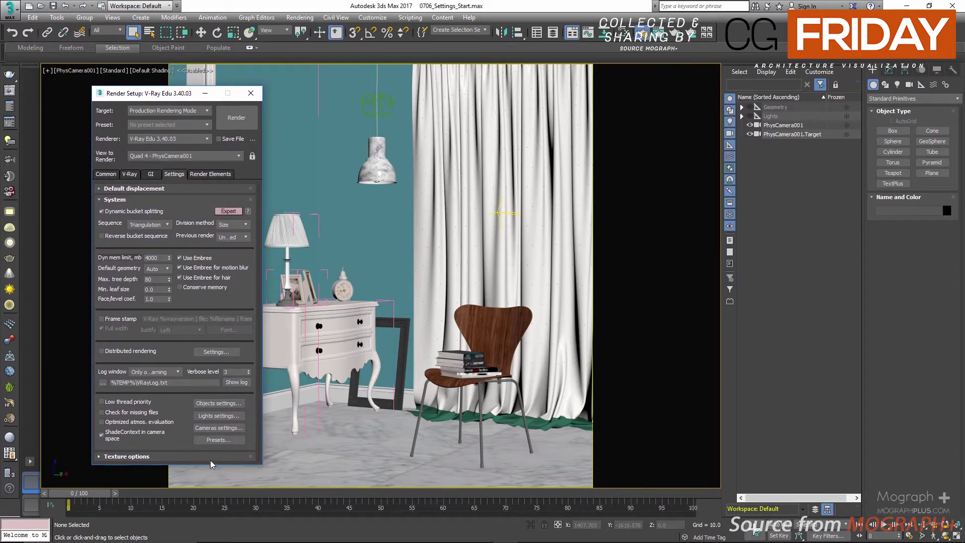
left_click_drag(210, 463, 196, 507)
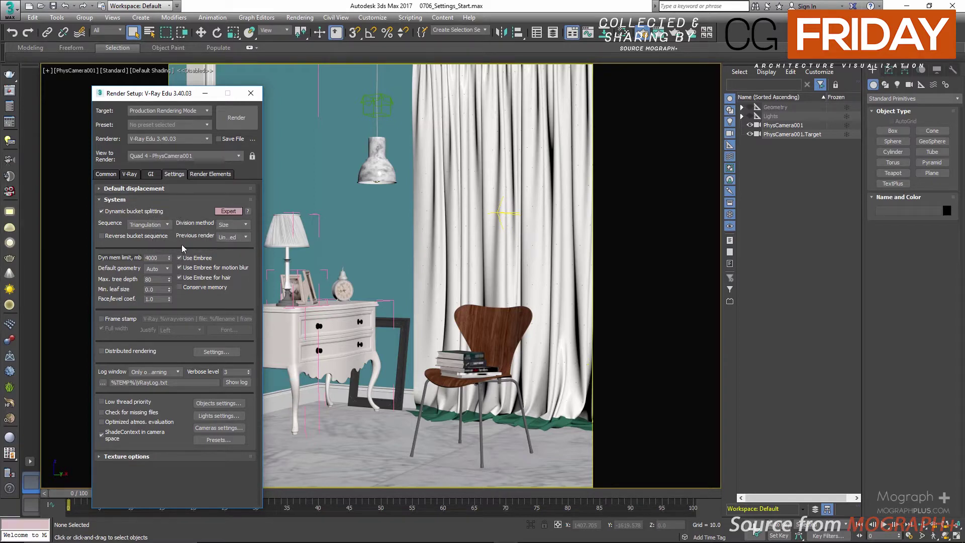
left_click(126, 456)
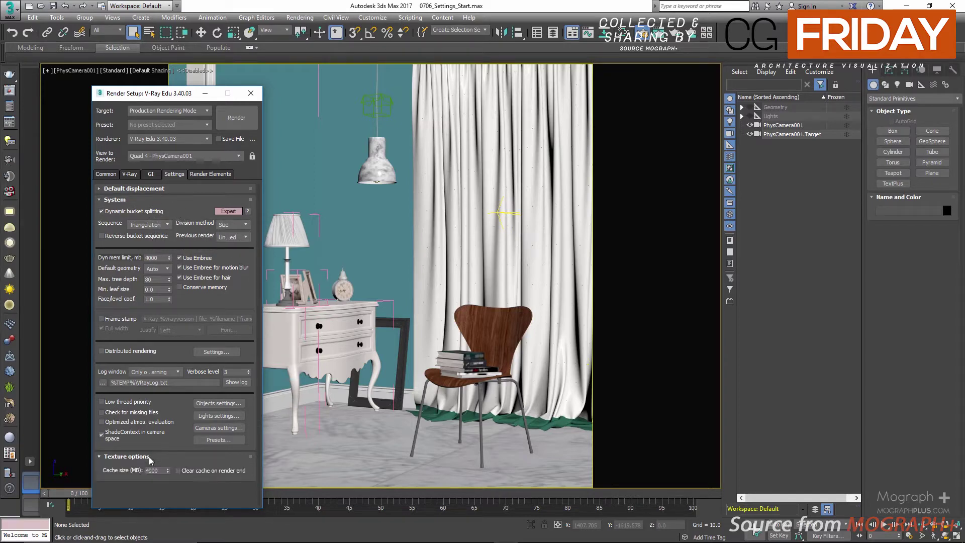
left_click(150, 458)
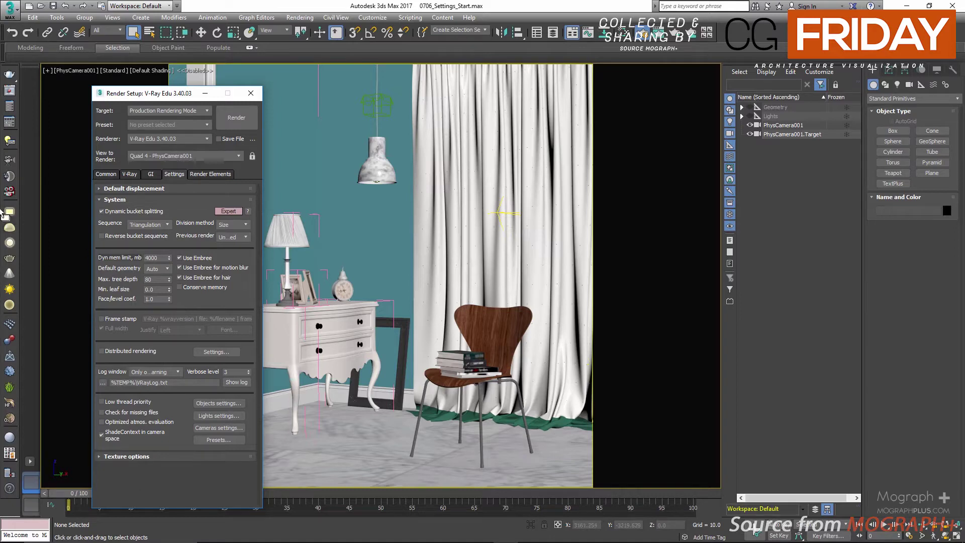
- Show the V-Ray frame buffer beside the render settings and check the bucket width before returning to the System options
left_click(8, 93)
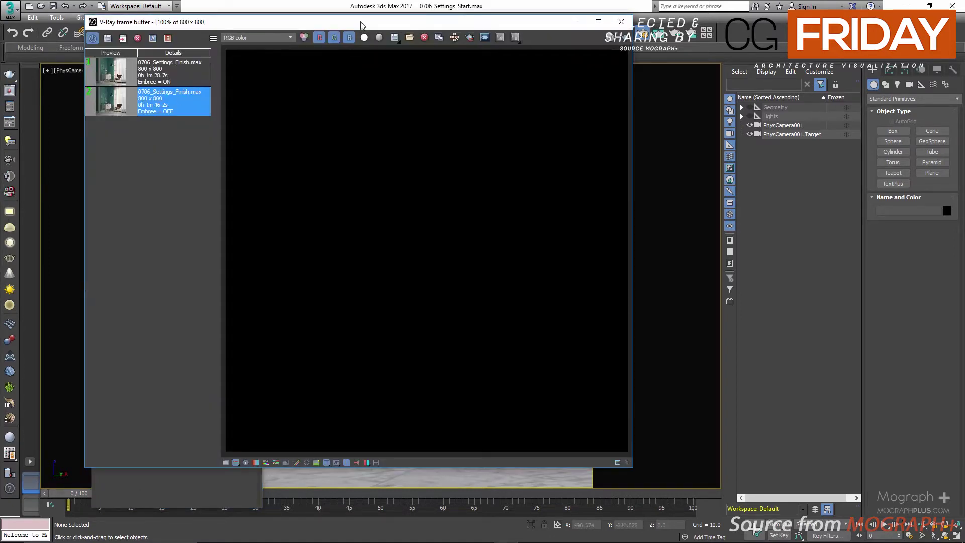
left_click_drag(365, 29, 583, 43)
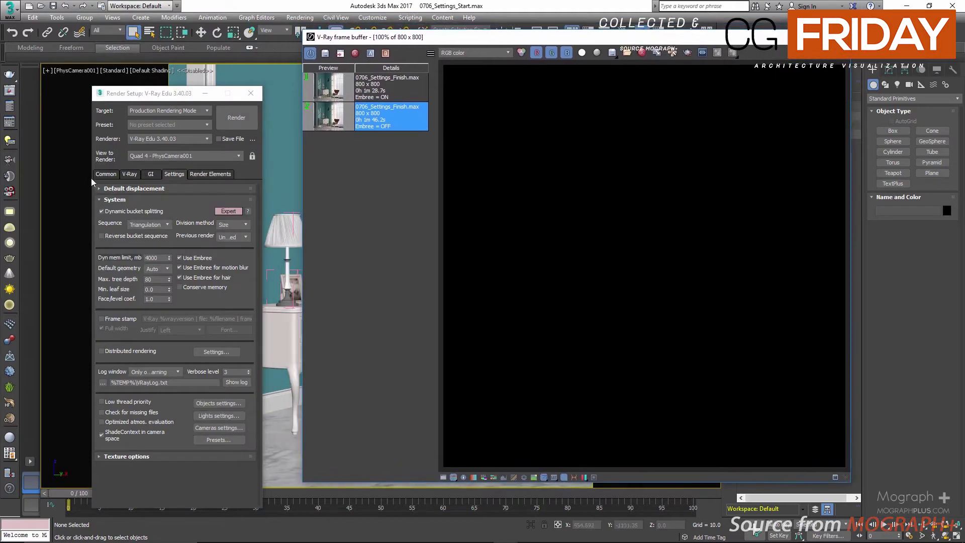
left_click(129, 174)
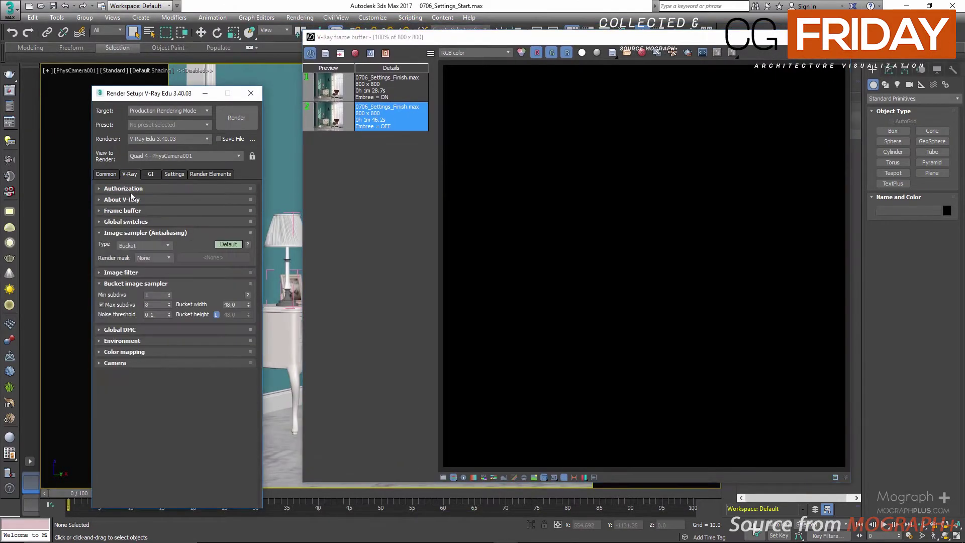
double_click(232, 304)
left_click(175, 175)
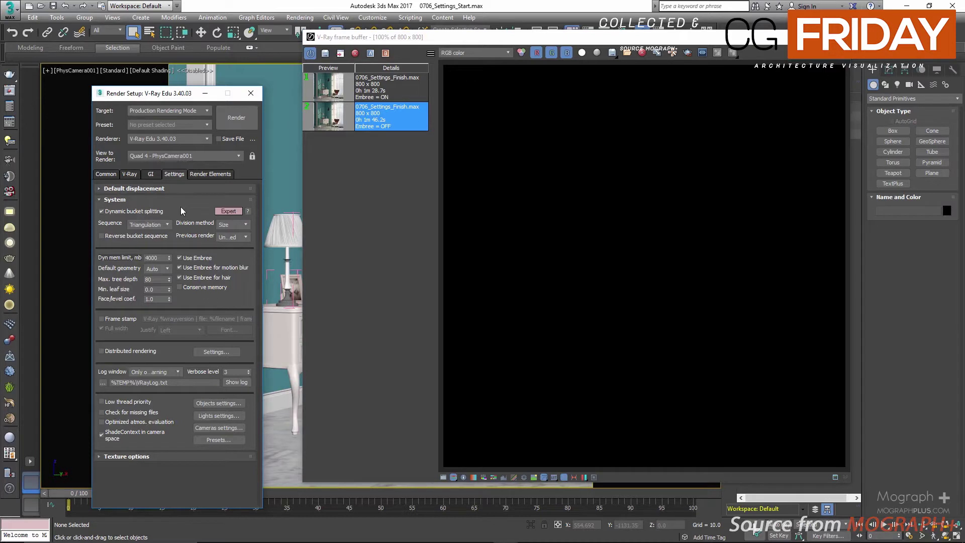
- Test-render a region in the image's upper-left corner with dynamic bucket splitting on, then enlarge the region and render it again
left_click(687, 54)
left_click_drag(444, 65, 553, 193)
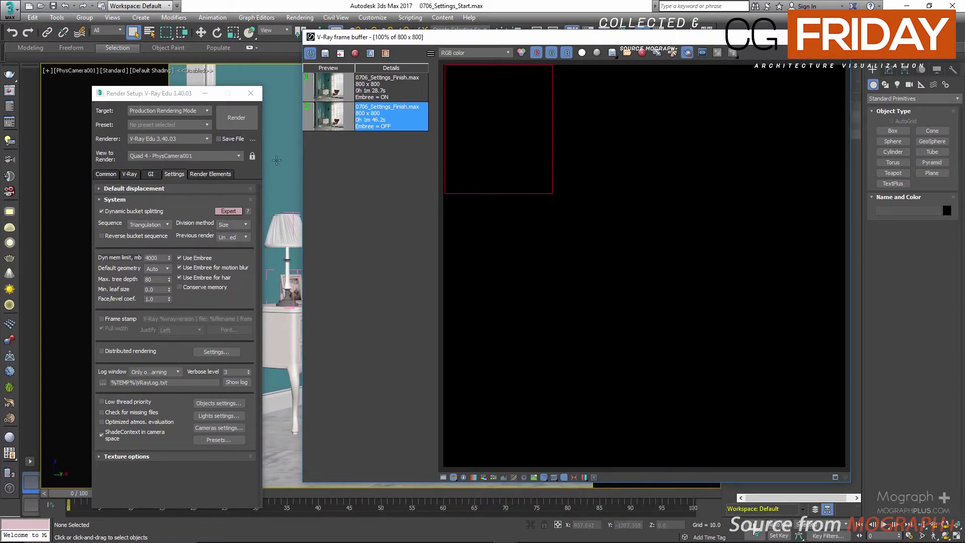
left_click(260, 143)
key("shift+q")
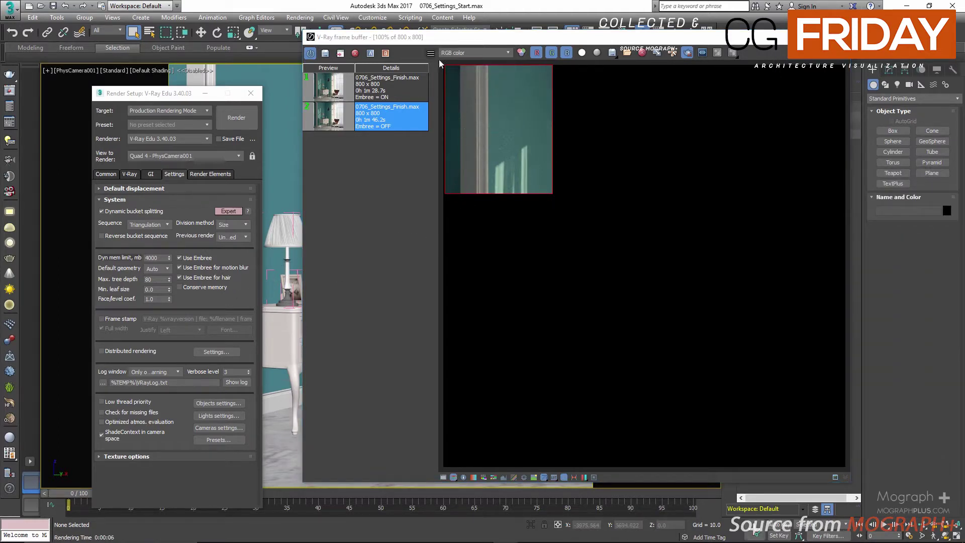
left_click_drag(443, 64, 577, 214)
left_click(249, 122)
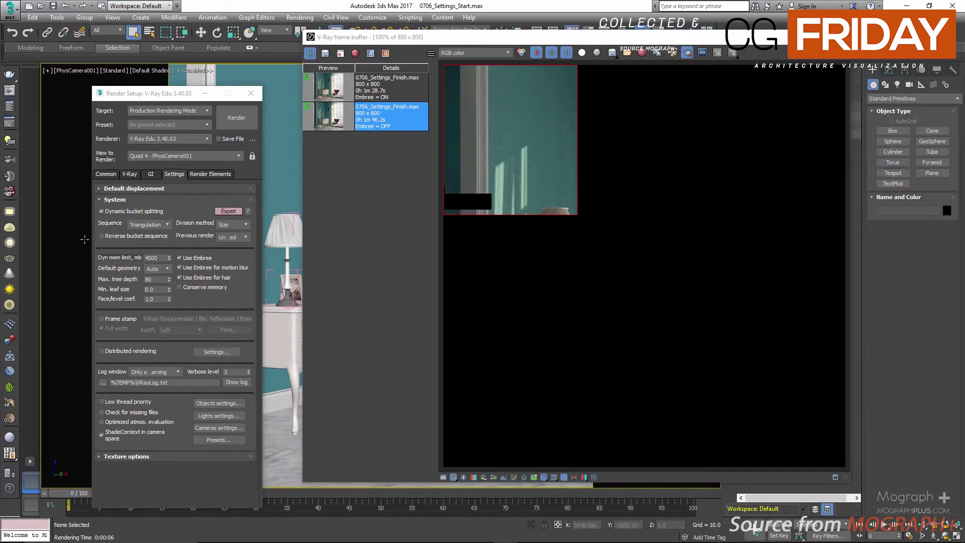
- Render the same region with Dynamic bucket splitting disabled, then re-enable the option
left_click(131, 211)
left_click(221, 128)
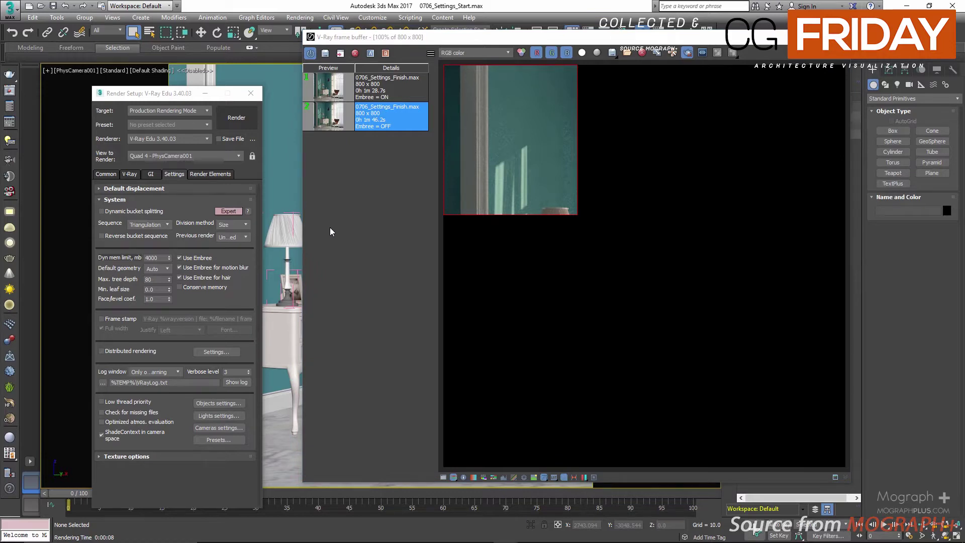
left_click(135, 211)
- Turn off region rendering and test-render the full frame with the bucket sequence set to Top->Bottom, cancelling partway
left_click(157, 226)
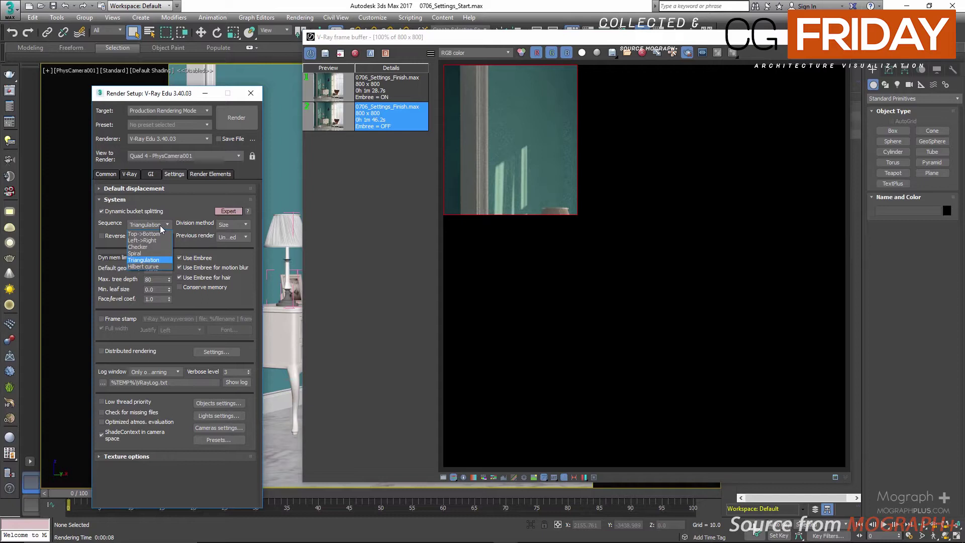
left_click(687, 53)
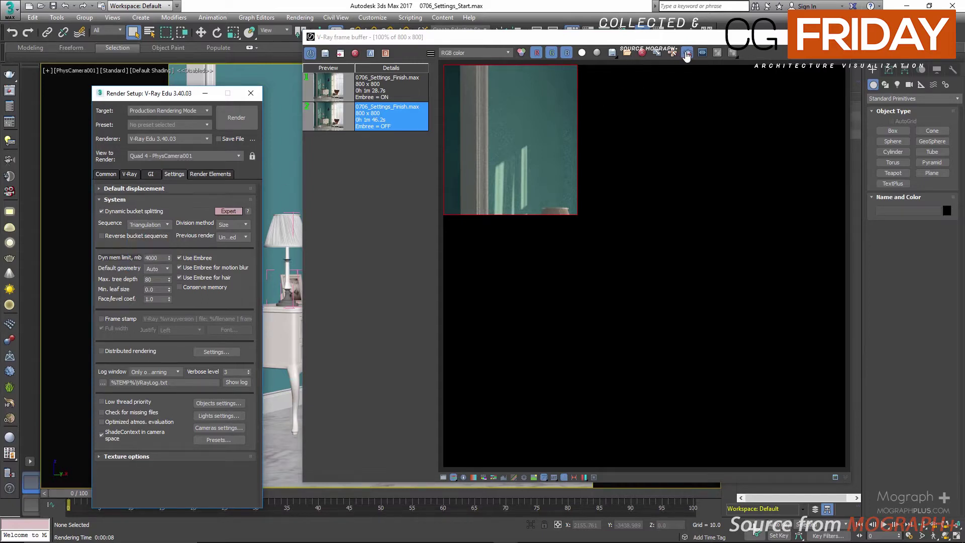
left_click(148, 226)
left_click(148, 229)
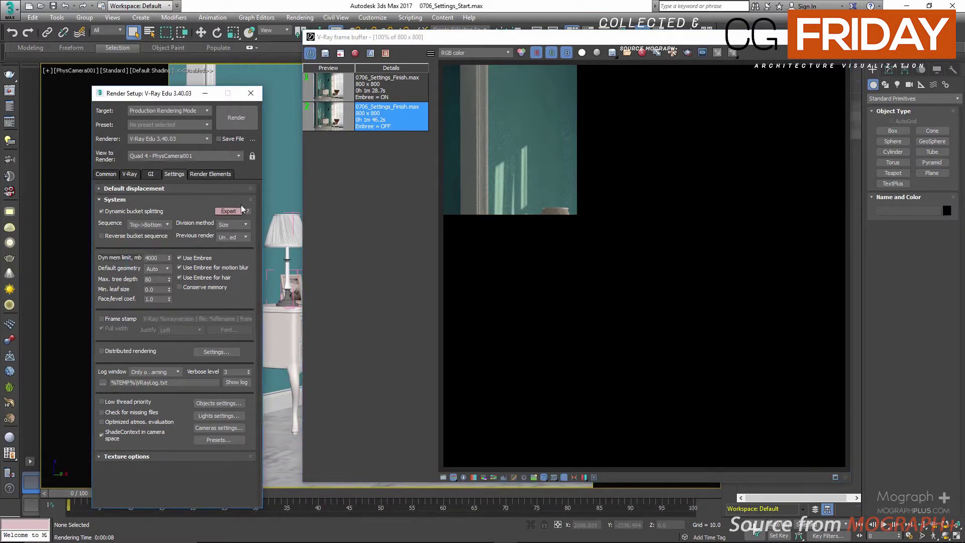
left_click(237, 118)
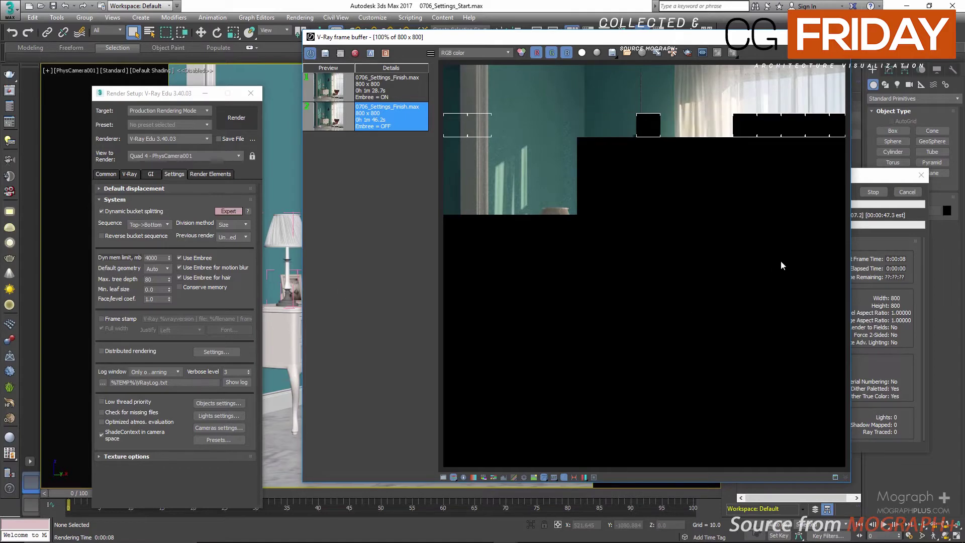
left_click(915, 194)
left_click(908, 192)
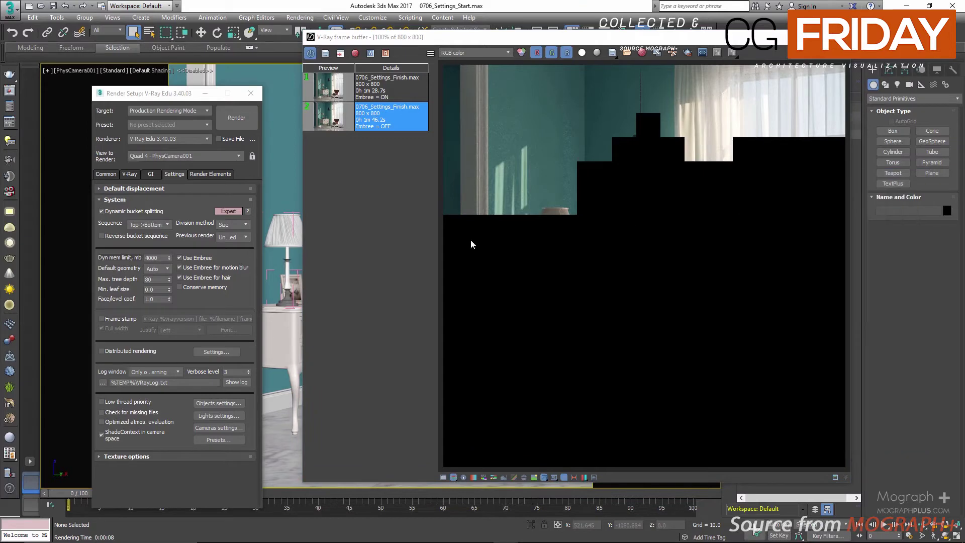
- Enable Reverse bucket sequence and run a test render of the full frame, cancelling it partway
left_click(147, 236)
left_click(236, 123)
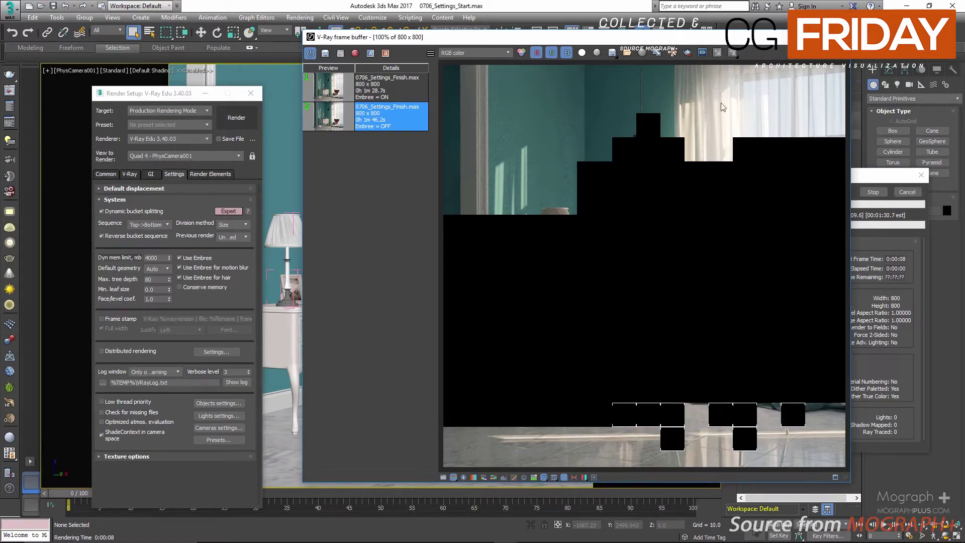
key("Escape")
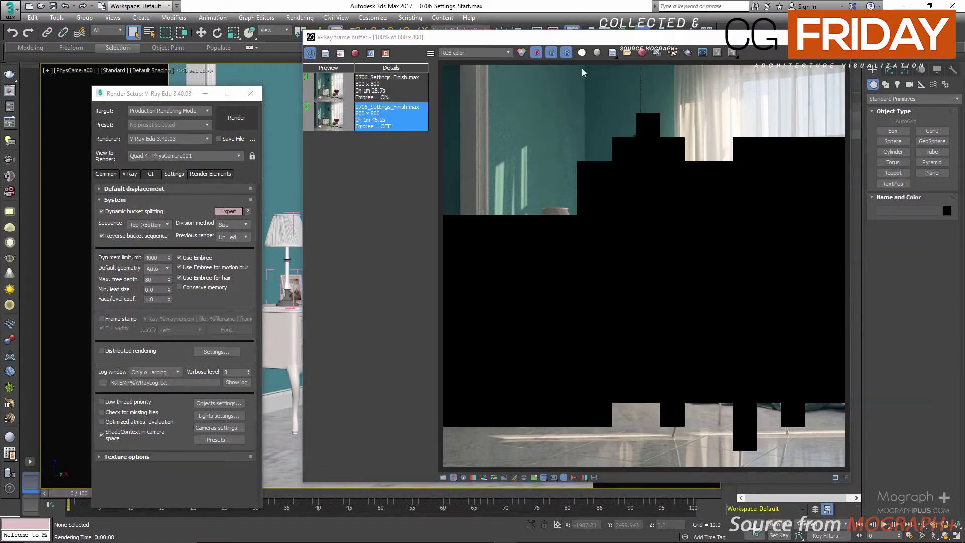
- Clear all channels in the frame buffer and disable Reverse bucket sequence
left_click(642, 52)
left_click(486, 311)
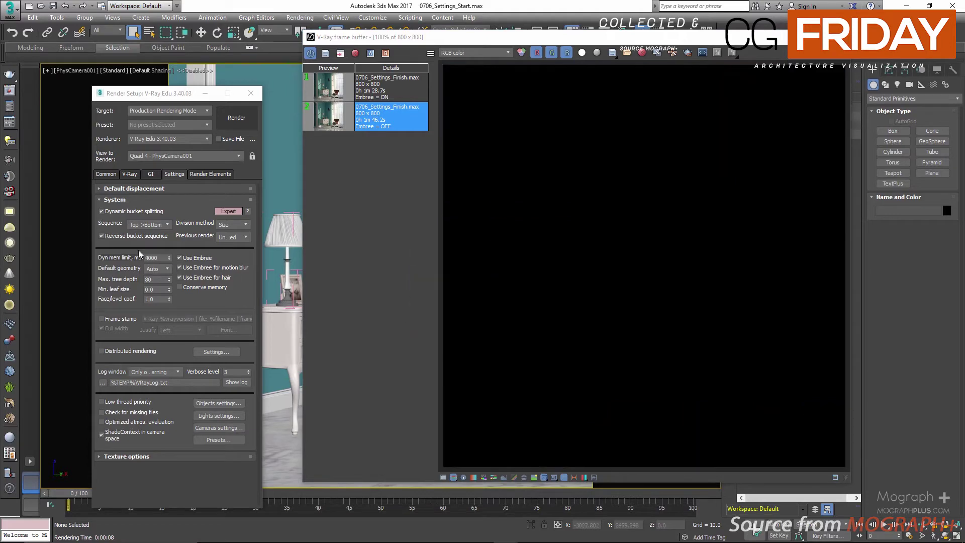
left_click(114, 237)
- Set the bucket sequence to Left->Right and run a test render, cancelling it partway
left_click(147, 225)
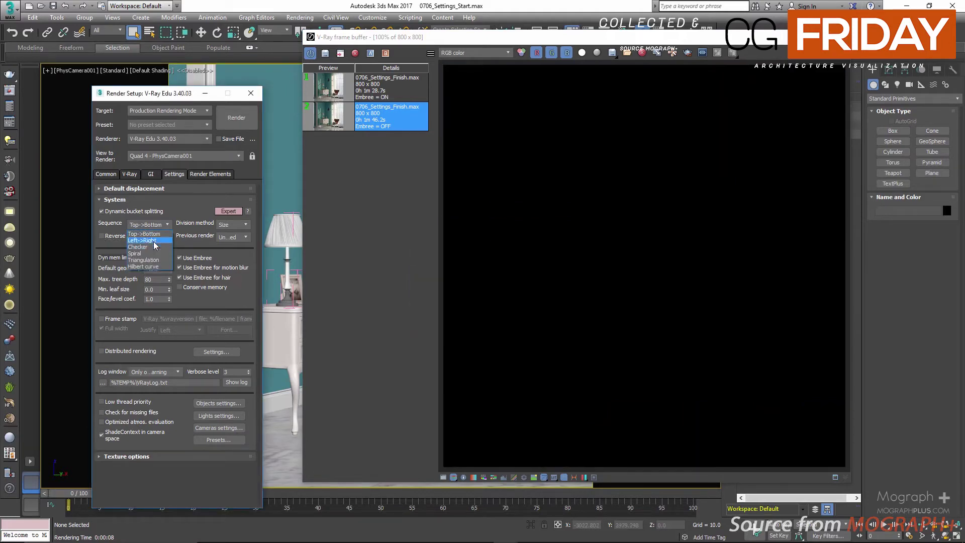
left_click(153, 242)
left_click(239, 118)
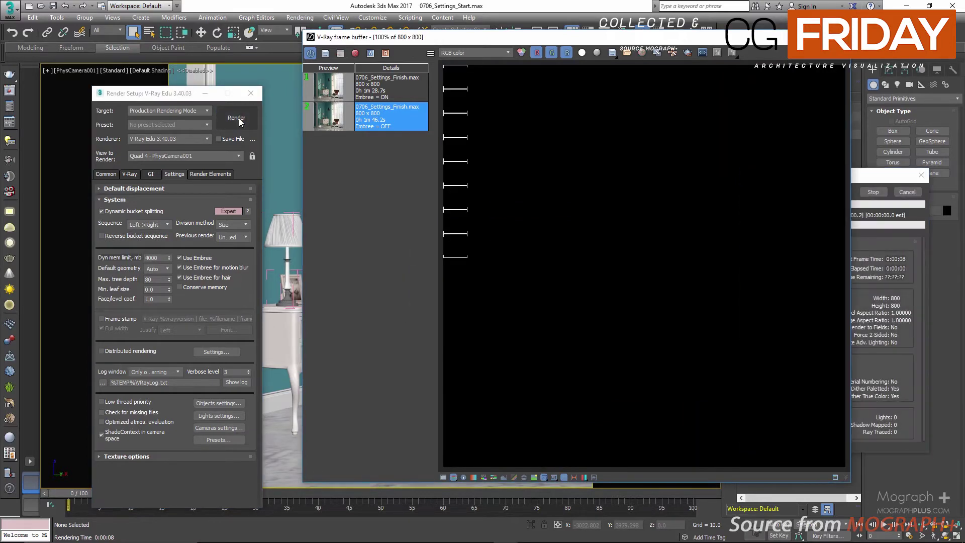
left_click(906, 193)
- Set the bucket sequence to Checker and run a test render, cancelling it partway
left_click(149, 223)
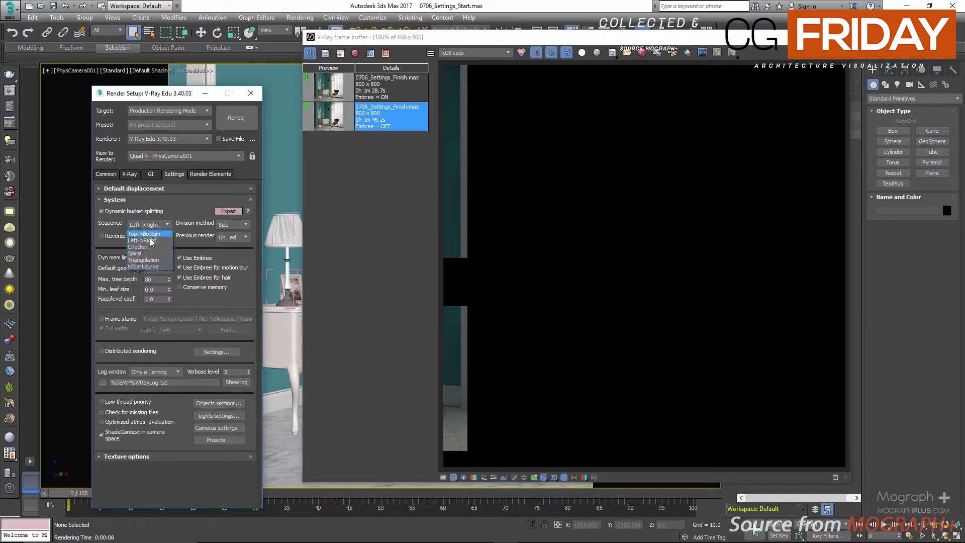
left_click(150, 246)
left_click(228, 127)
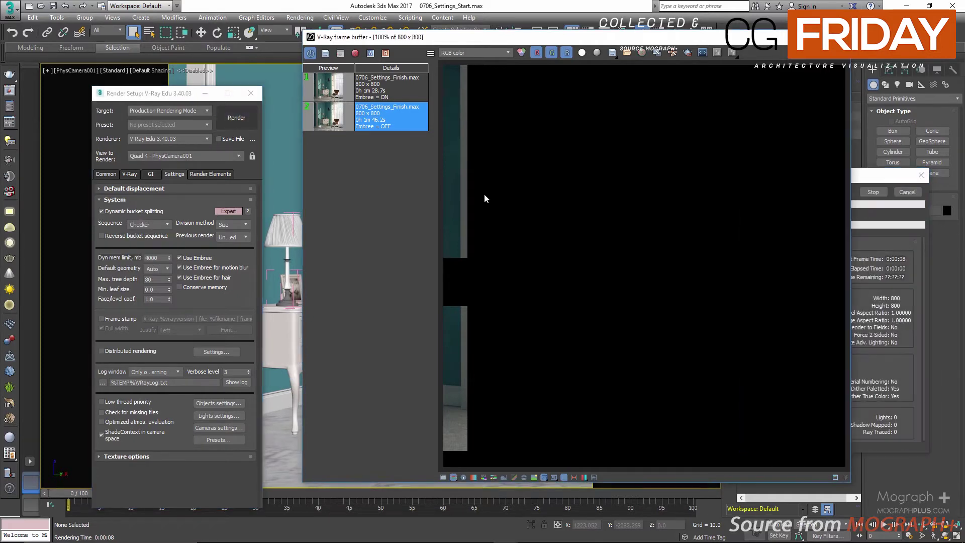
left_click(907, 192)
- Set the bucket sequence to Spiral and run a test render, cancelling it partway
left_click(134, 225)
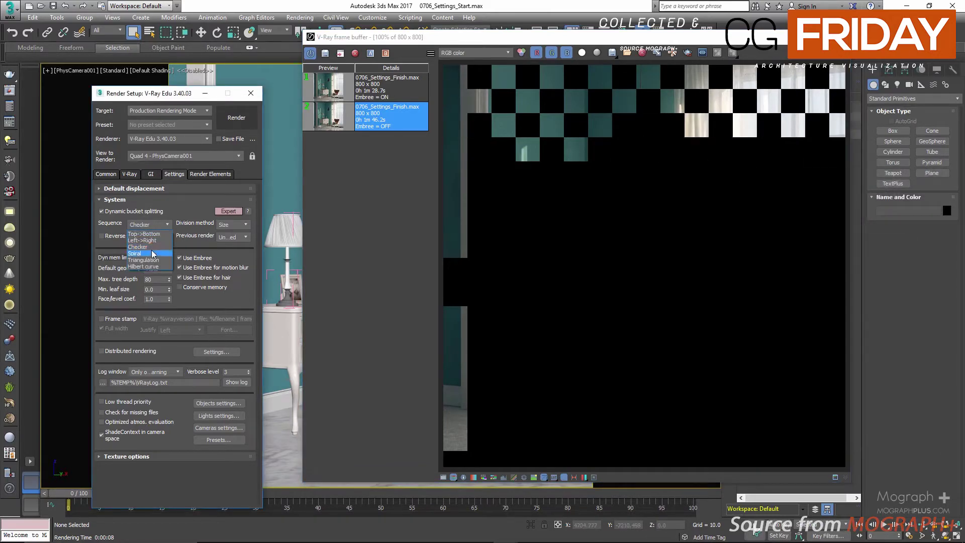
left_click(134, 254)
left_click(237, 117)
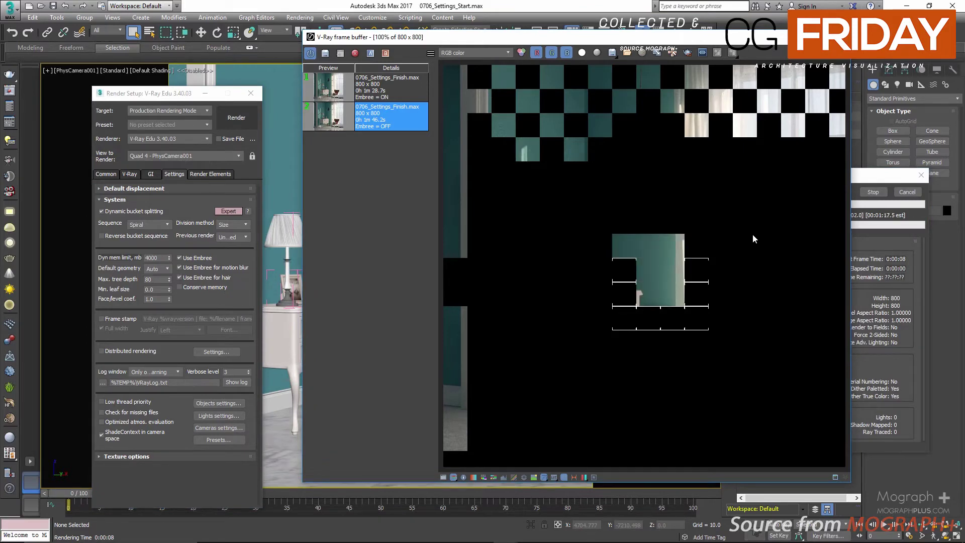
left_click(910, 193)
- Clear the frame buffer and run a test render with the bucket sequence set to Triangulation, cancelling it partway
left_click(643, 54)
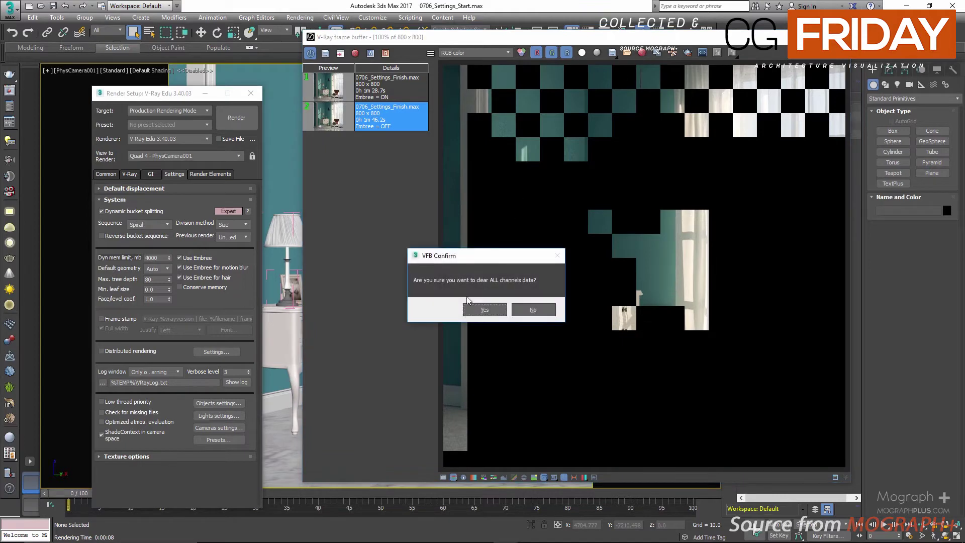
left_click(483, 309)
left_click(149, 225)
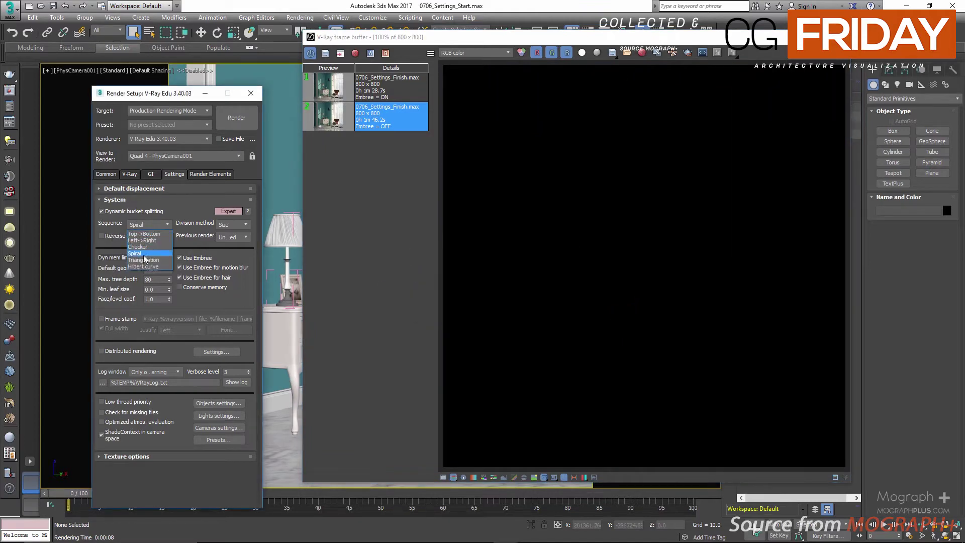
left_click(144, 259)
left_click(237, 118)
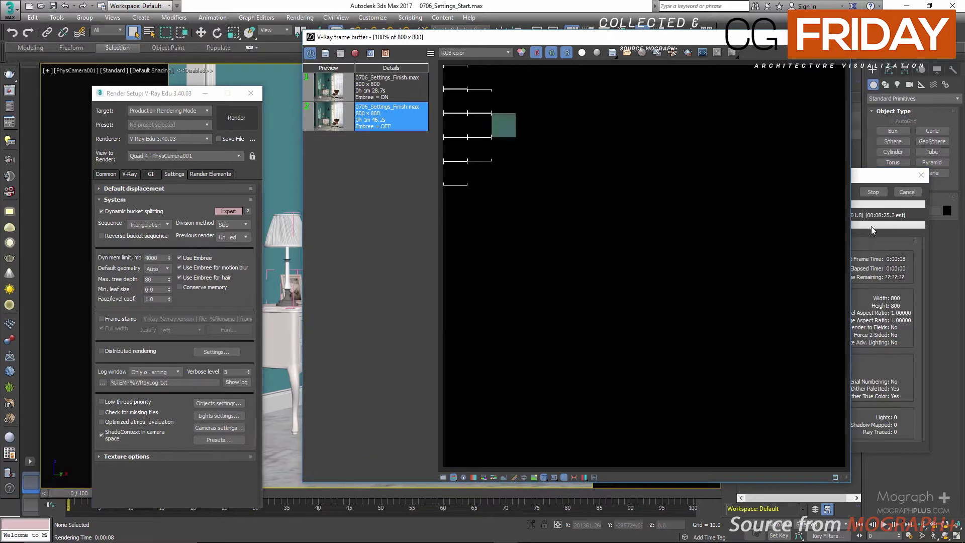
left_click(907, 192)
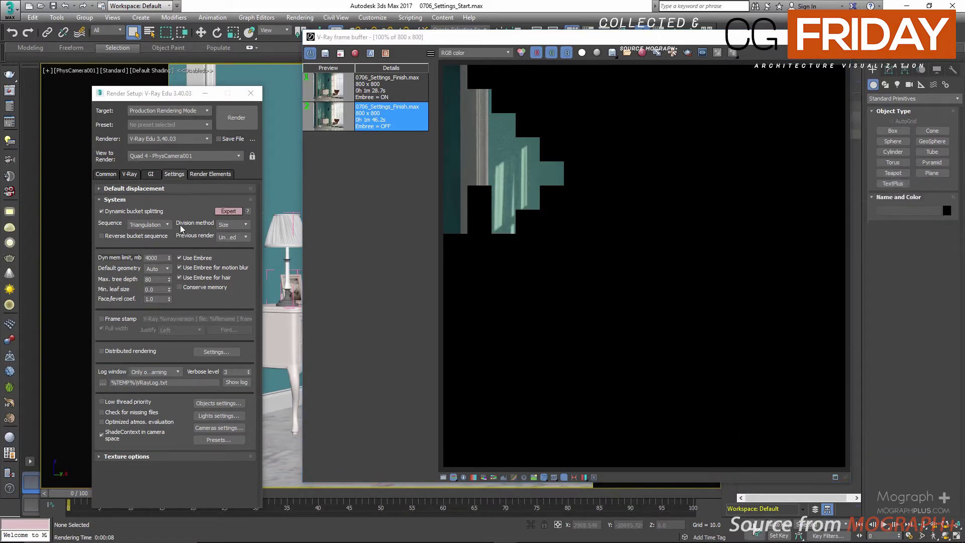
- Set the bucket sequence to Hilbert curve and run a test render, cancelling it partway
left_click(149, 225)
left_click(145, 267)
left_click(233, 112)
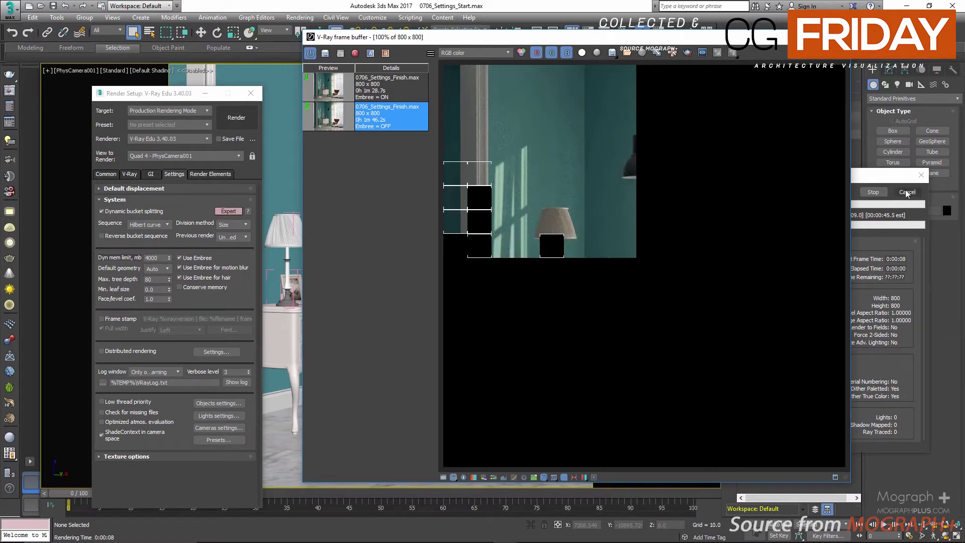
left_click(907, 193)
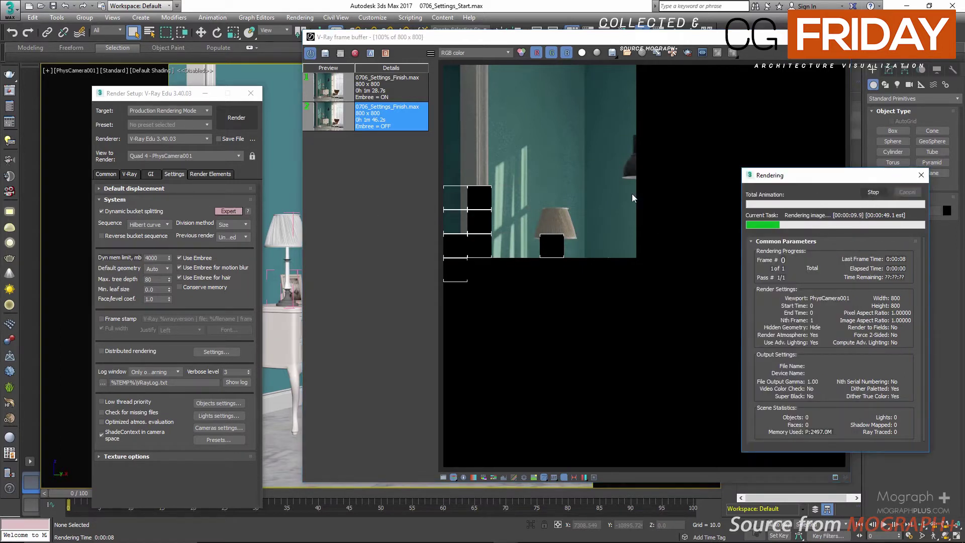
- Set the bucket sequence to Triangulation and the division method to Count
left_click(148, 224)
left_click(142, 260)
left_click(234, 224)
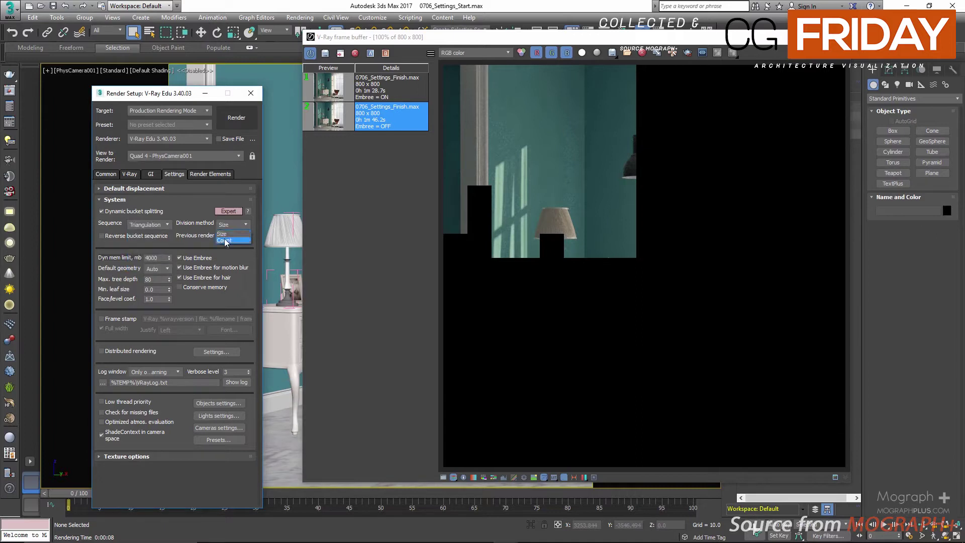
left_click(223, 243)
- Set the bucket width to 2, clear the frame buffer and run a test render, cancelling it partway
left_click(128, 175)
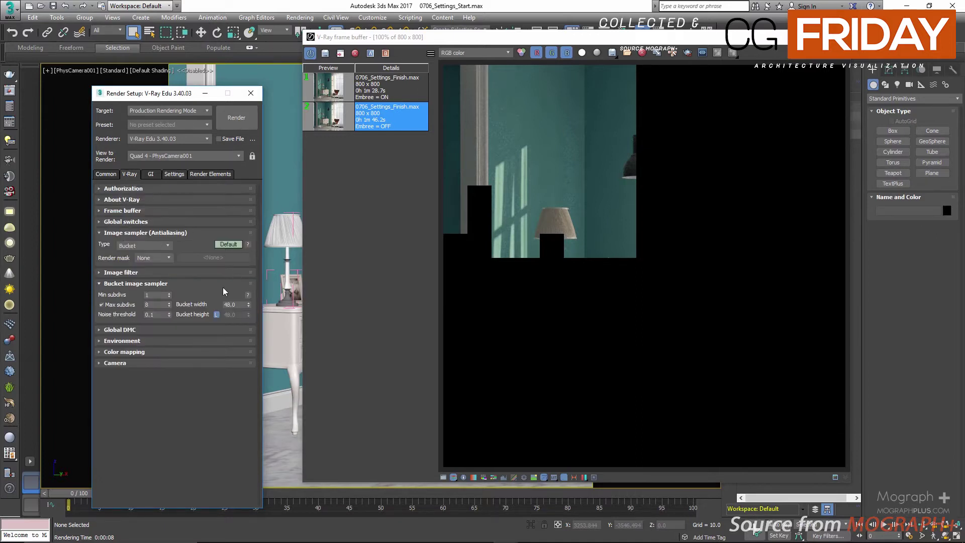
double_click(230, 304)
type("2")
key("Return")
left_click(642, 53)
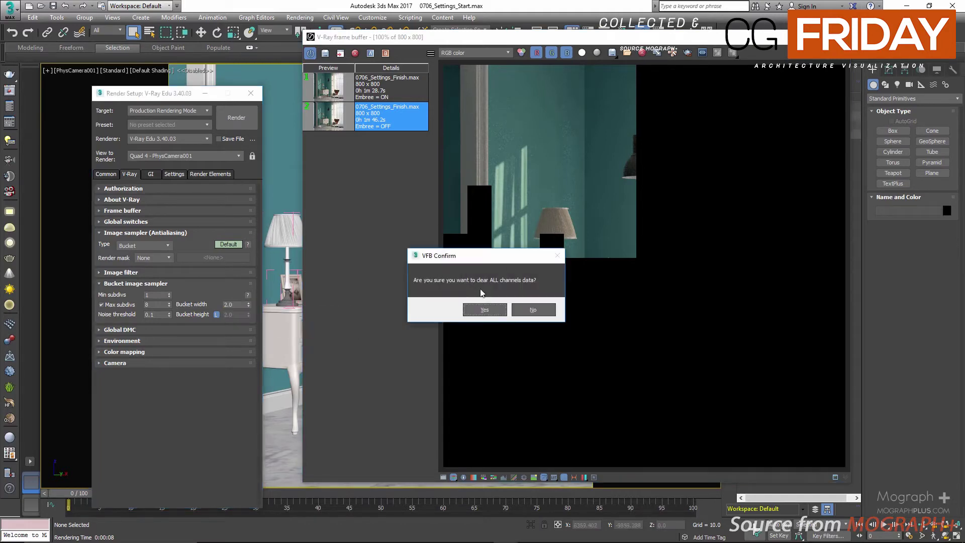
left_click(486, 310)
left_click(687, 52)
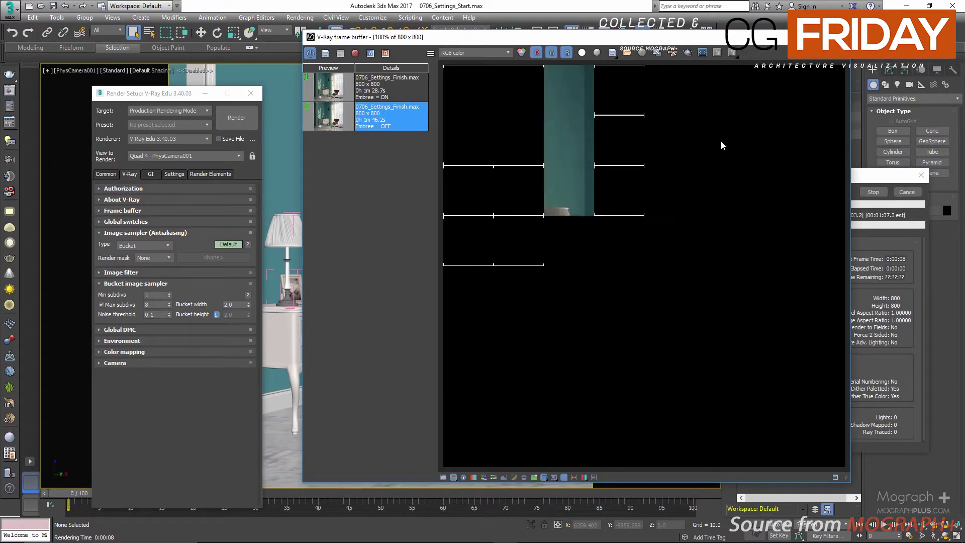
left_click(907, 192)
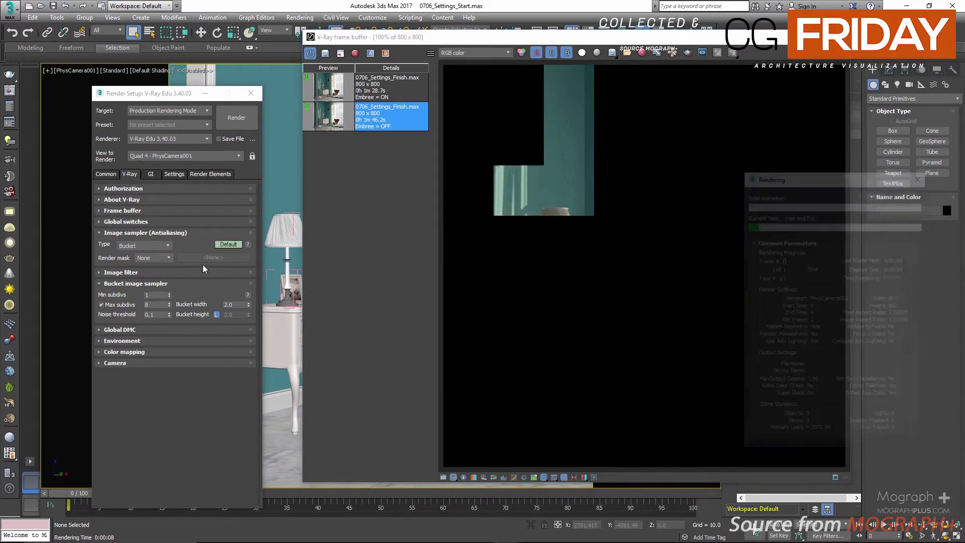
- Set the bucket width to 1 in the bucket image sampler and run a test render, cancelling it
left_click(174, 174)
left_click(130, 174)
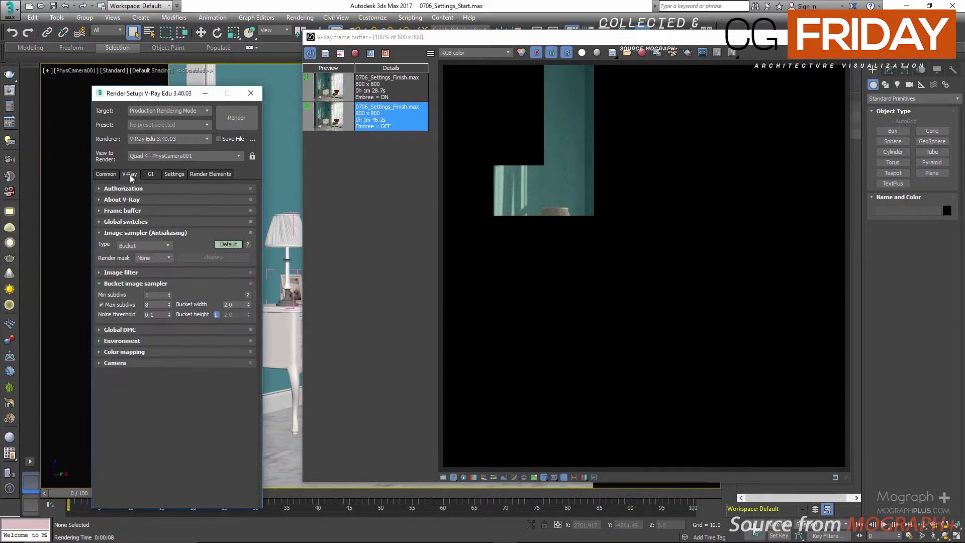
double_click(225, 304)
type("1")
key("Return")
left_click(234, 120)
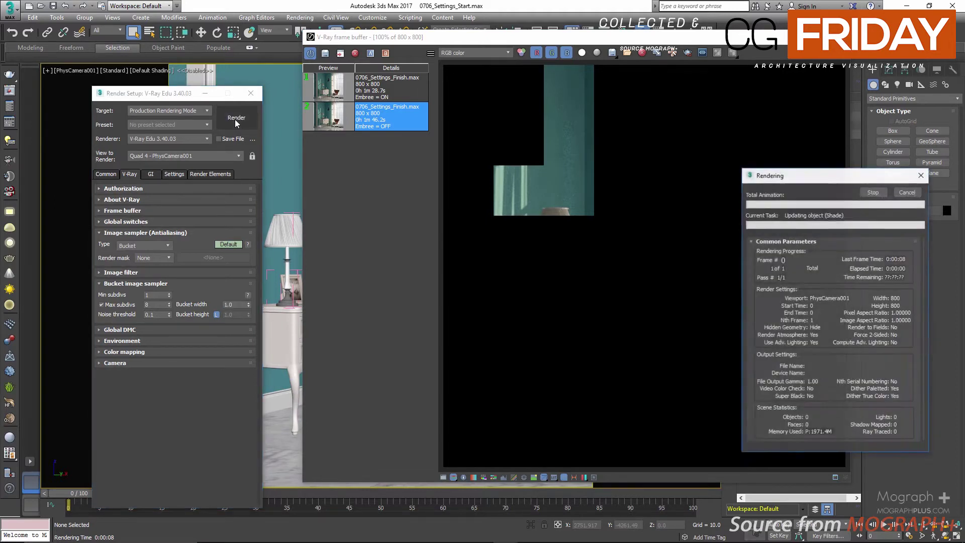
left_click(907, 193)
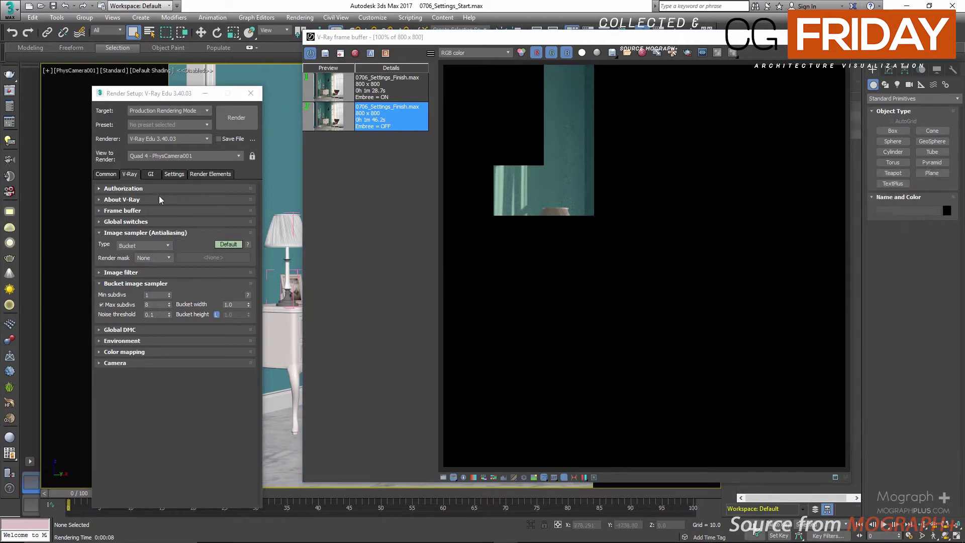
- Set the bucket width to 2, disable dynamic bucket splitting and run a test render, cancelling it partway
double_click(234, 304)
type("2")
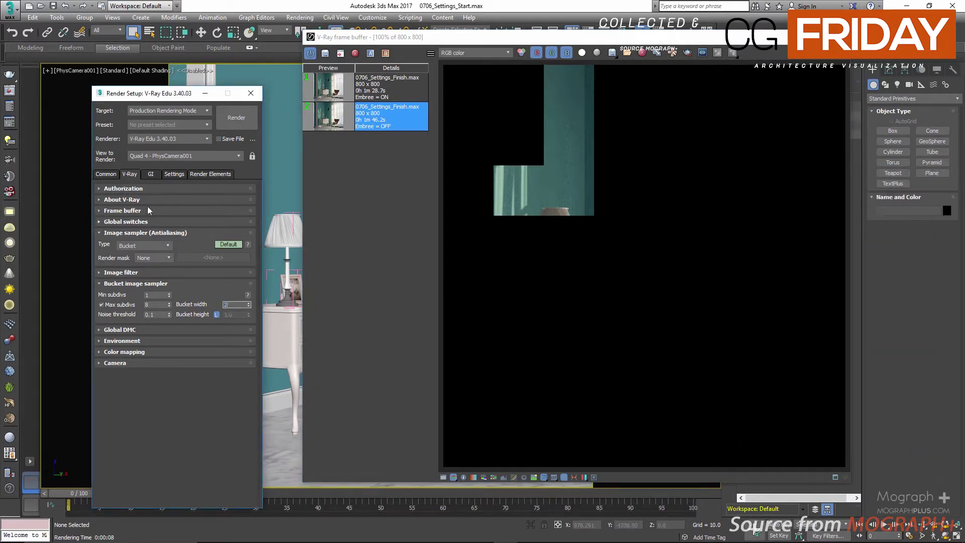
key("Return")
left_click(174, 174)
left_click(138, 211)
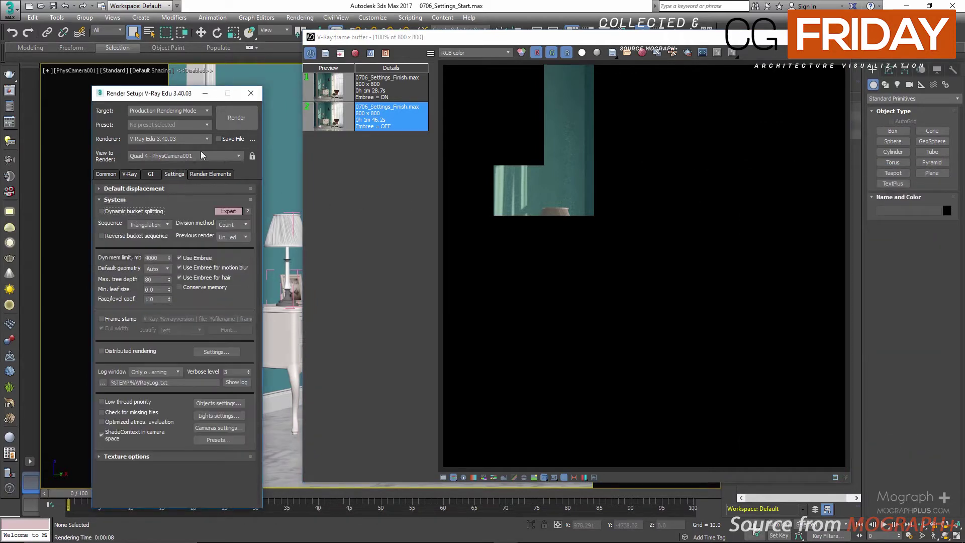
left_click(227, 122)
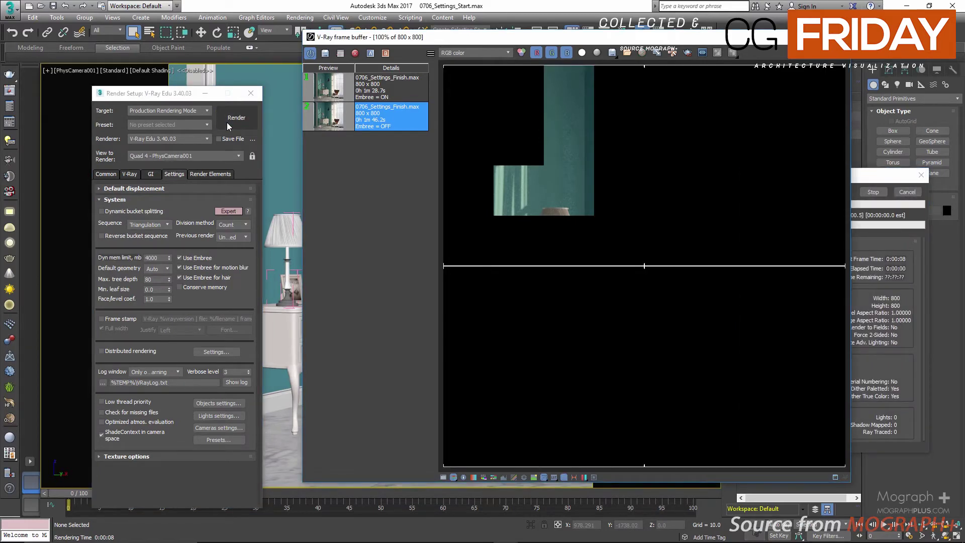
left_click(905, 192)
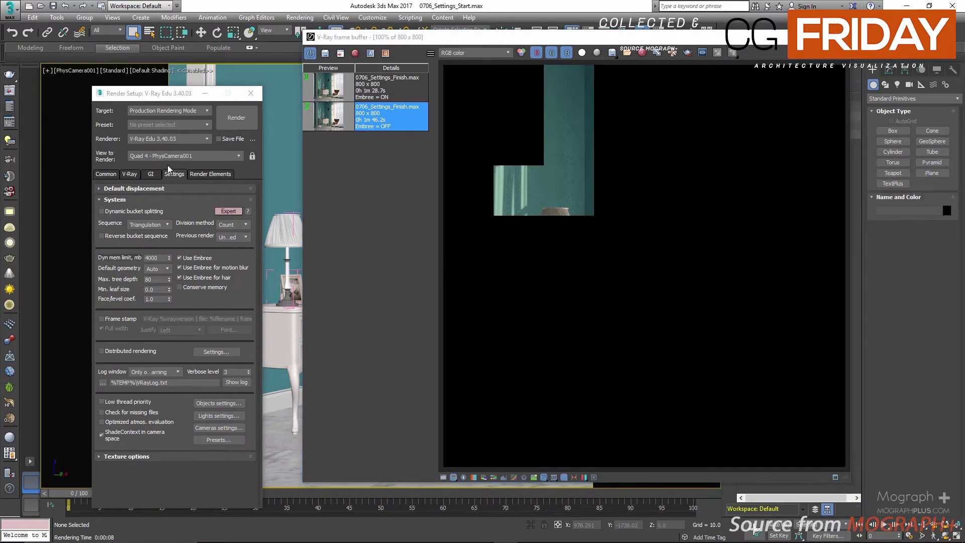
- Set the bucket width to 4 in the bucket image sampler and run a test render
left_click(131, 173)
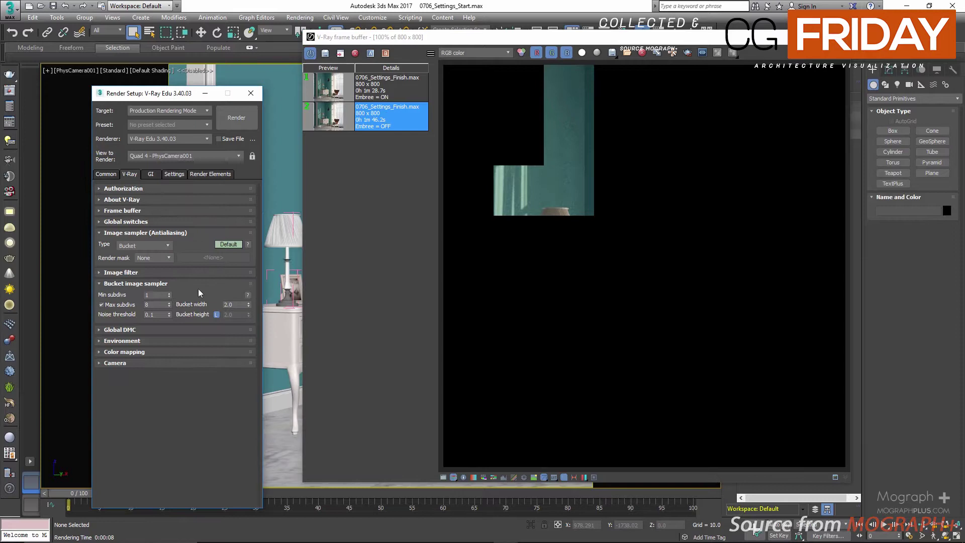
left_click(228, 304)
type("4")
left_click(237, 120)
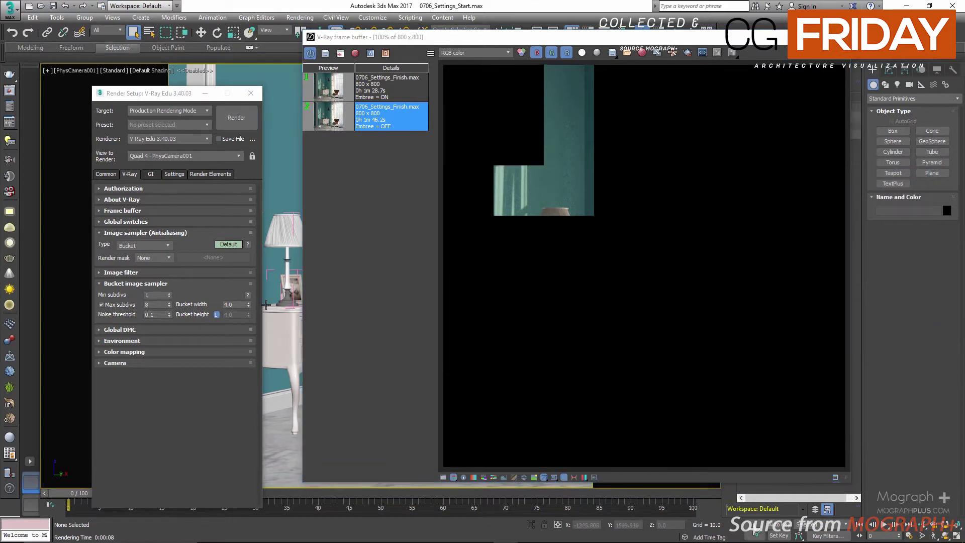
- Set the bucket width to 48 and restore dynamic bucket splitting with the Size division method
left_click(233, 305)
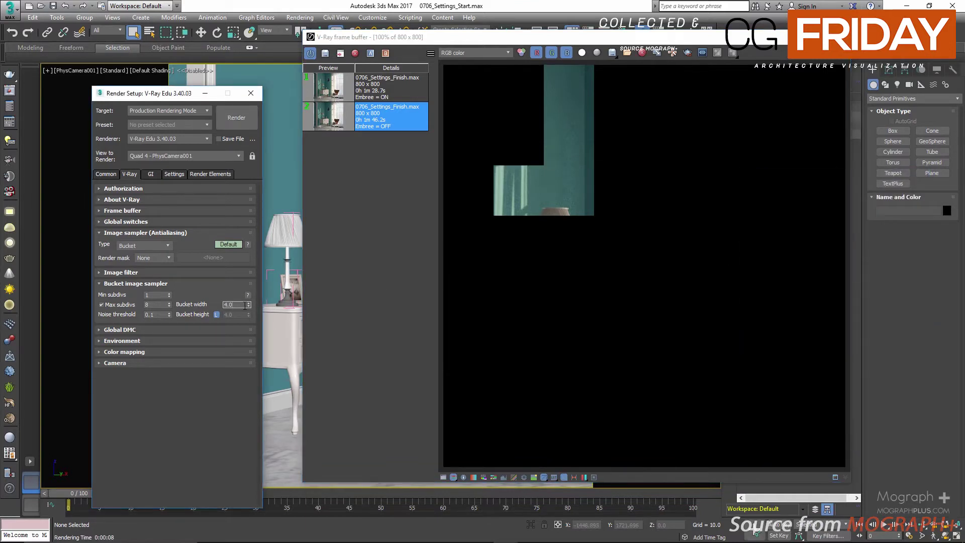
type("48")
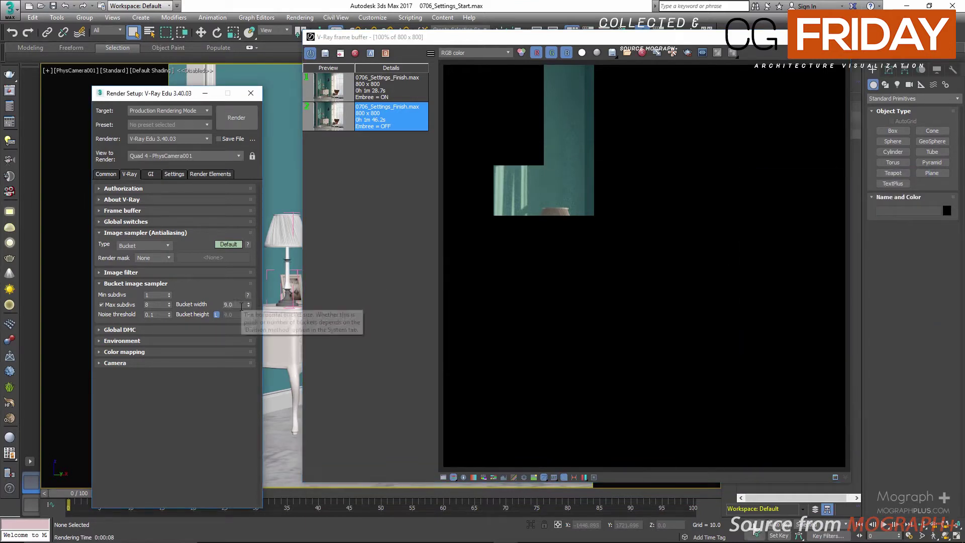
left_click(173, 174)
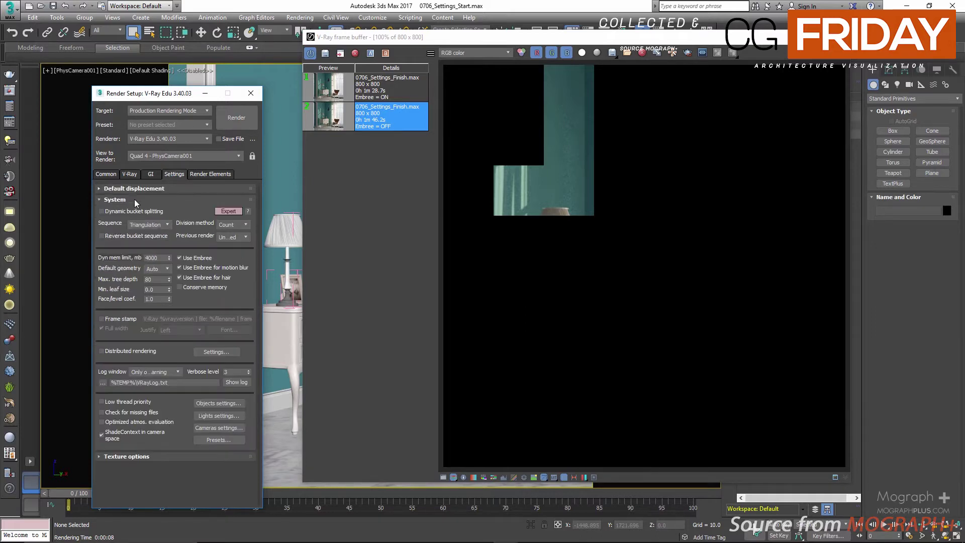
left_click(128, 212)
- Set the bucket width to 16, clear the frame buffer and run a test render, cancelling it partway
left_click(129, 174)
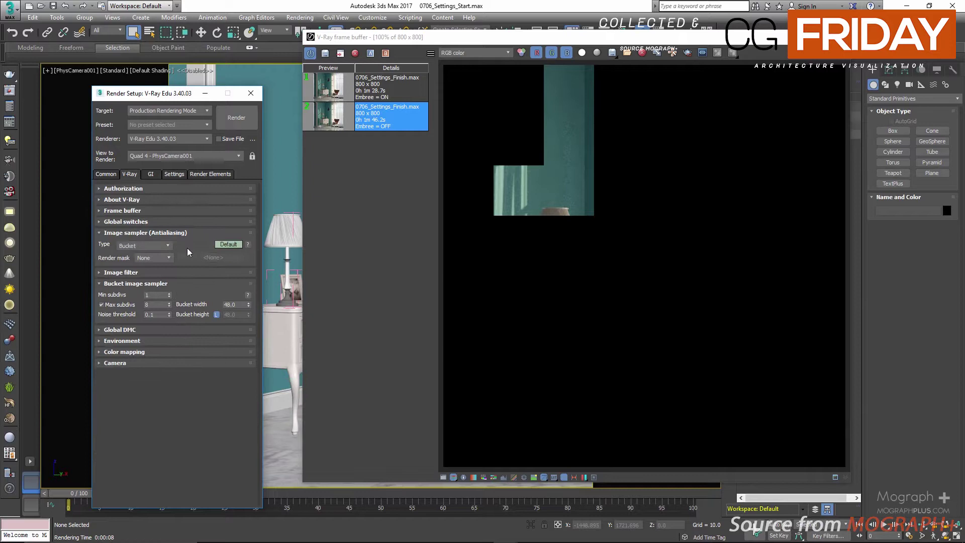
double_click(230, 305)
type("16")
key("Return")
left_click(642, 52)
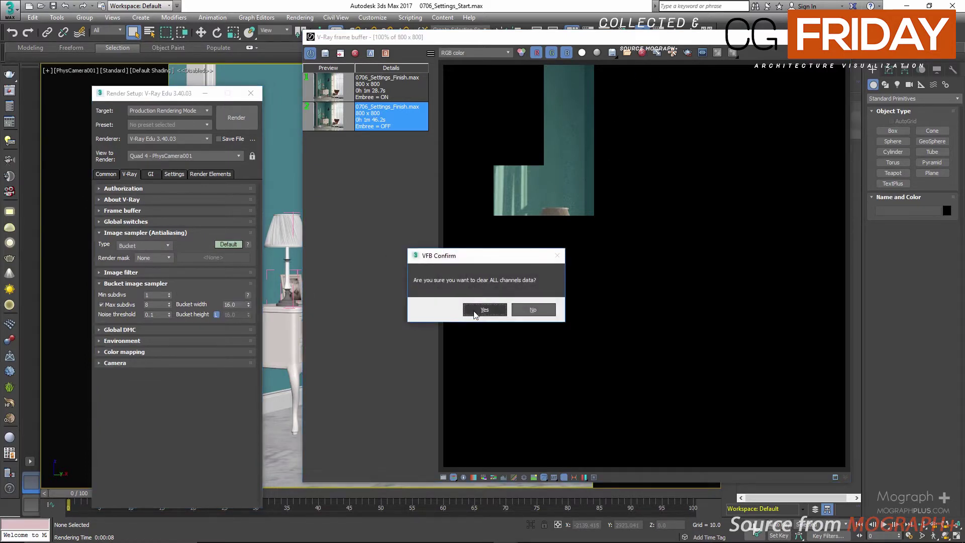
left_click(471, 311)
left_click(243, 120)
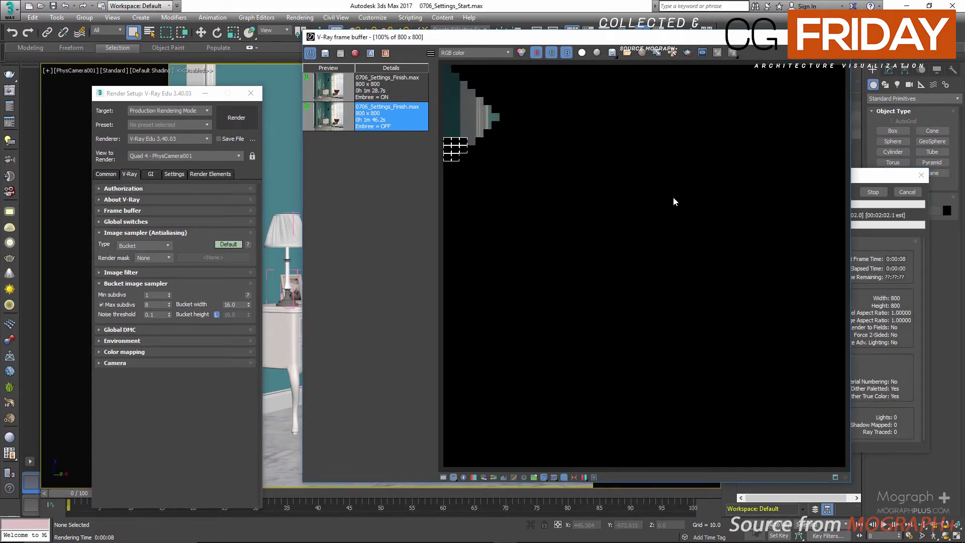
left_click(907, 194)
left_click(908, 194)
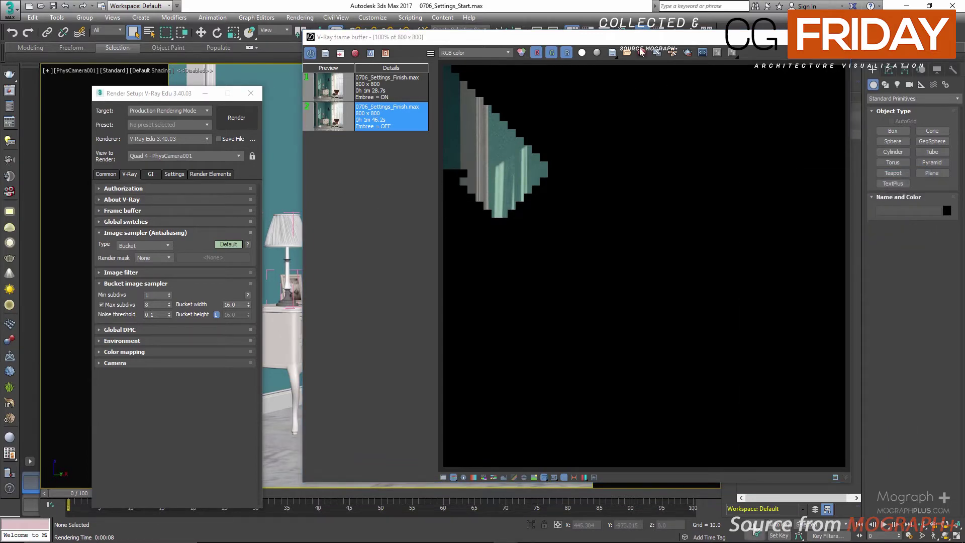
- Set the bucket width in the bucket image sampler back to 48
left_click(152, 174)
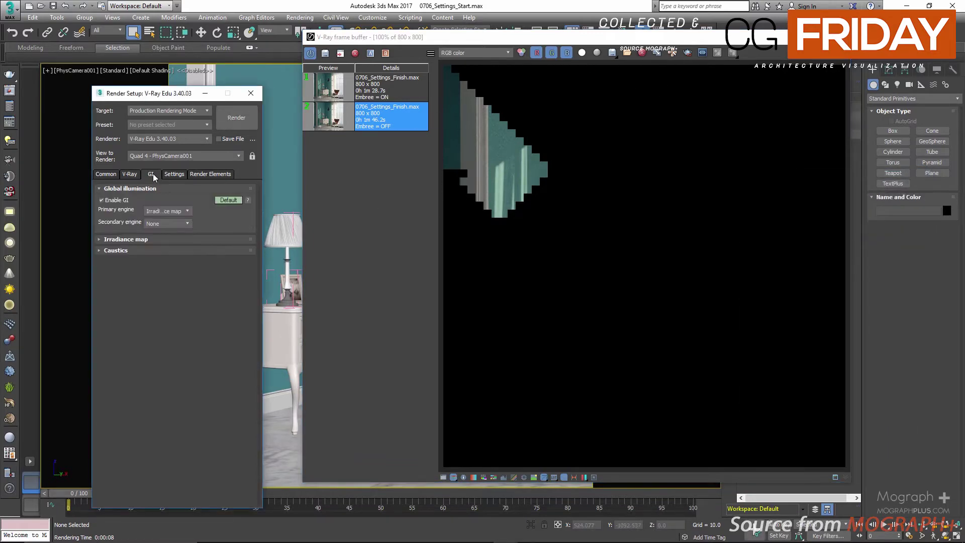
left_click(206, 239)
left_click(127, 174)
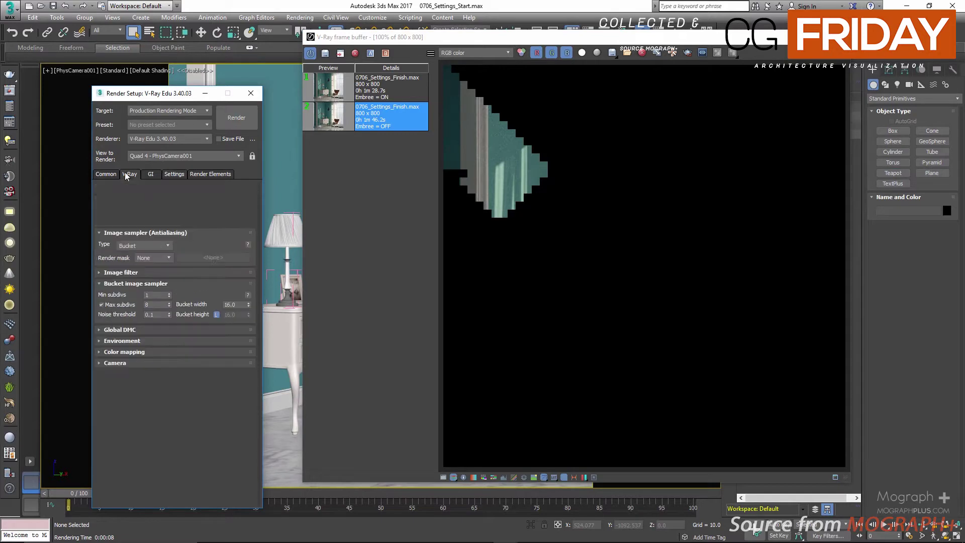
double_click(230, 304)
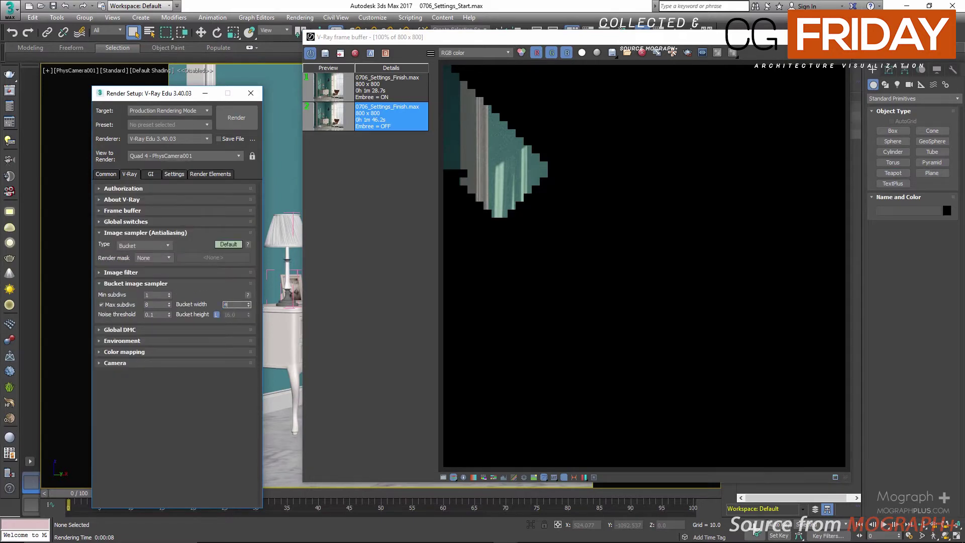
type("48")
- Review the Previous render options in the System settings and run a test render with Unchanged, cancelling it partway
left_click(174, 173)
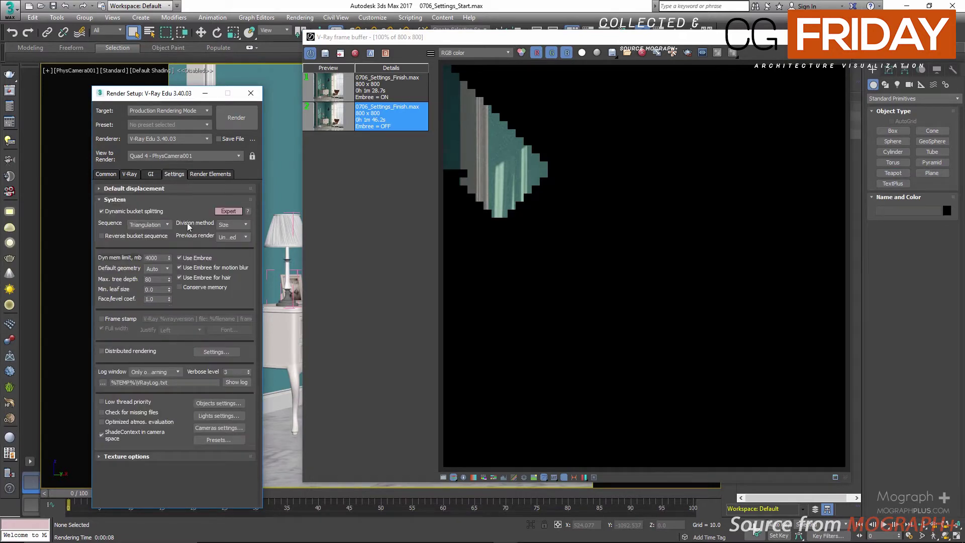
left_click(233, 237)
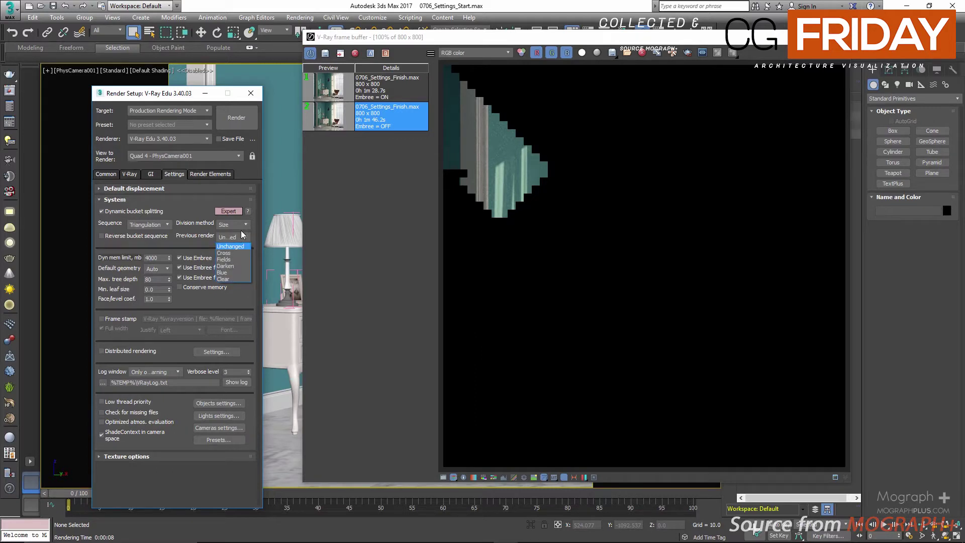
left_click(199, 232)
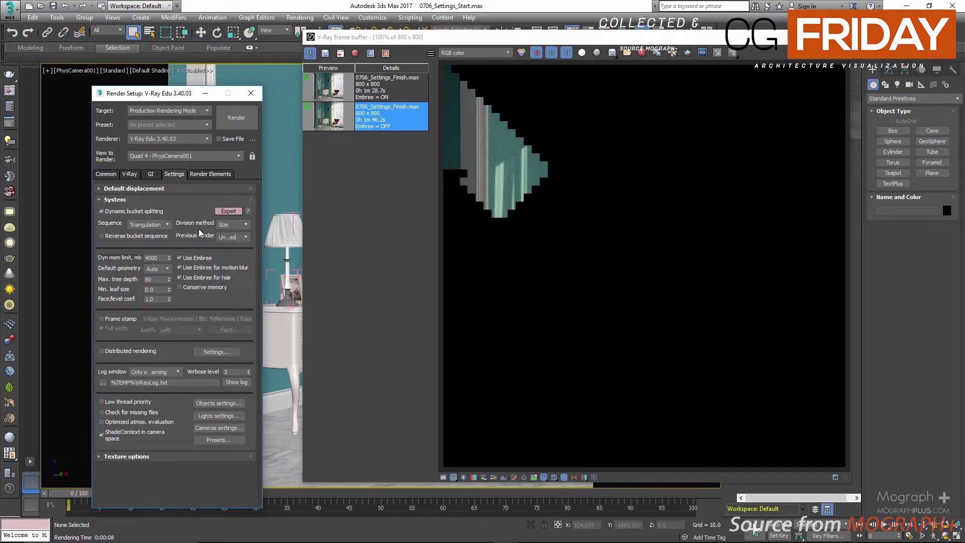
left_click(232, 119)
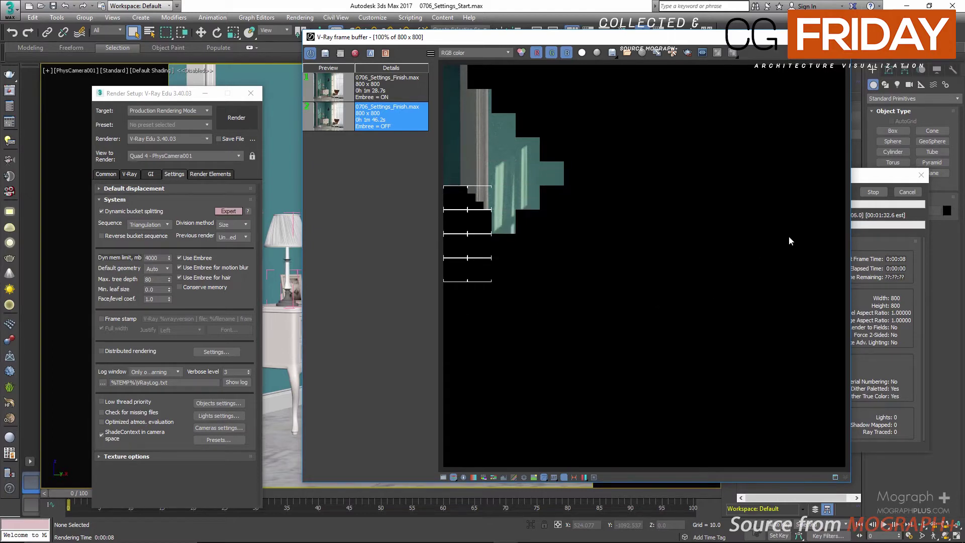
left_click(908, 192)
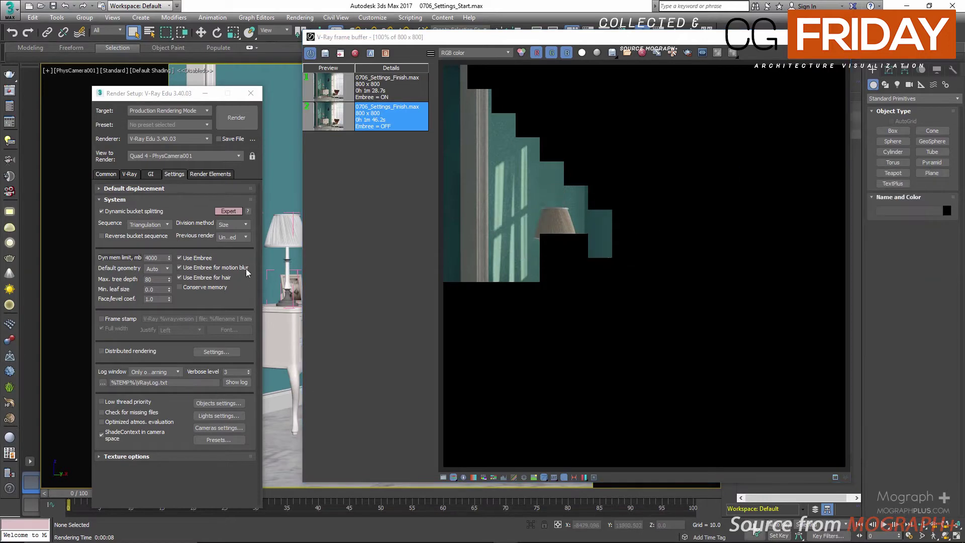
- Run a test render with Previous render set to Blue, cancel it partway, and set the option back to Unchanged
left_click(233, 236)
left_click(231, 279)
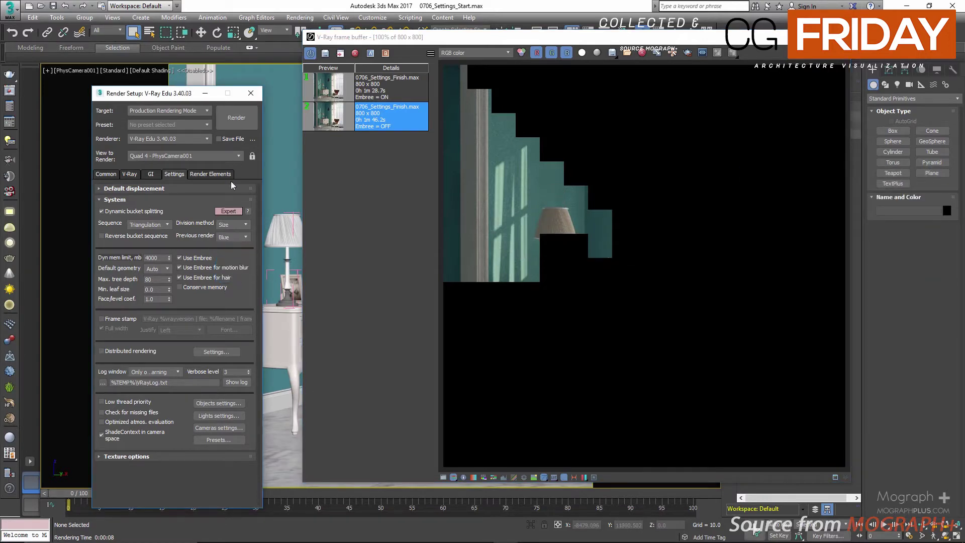
left_click(236, 117)
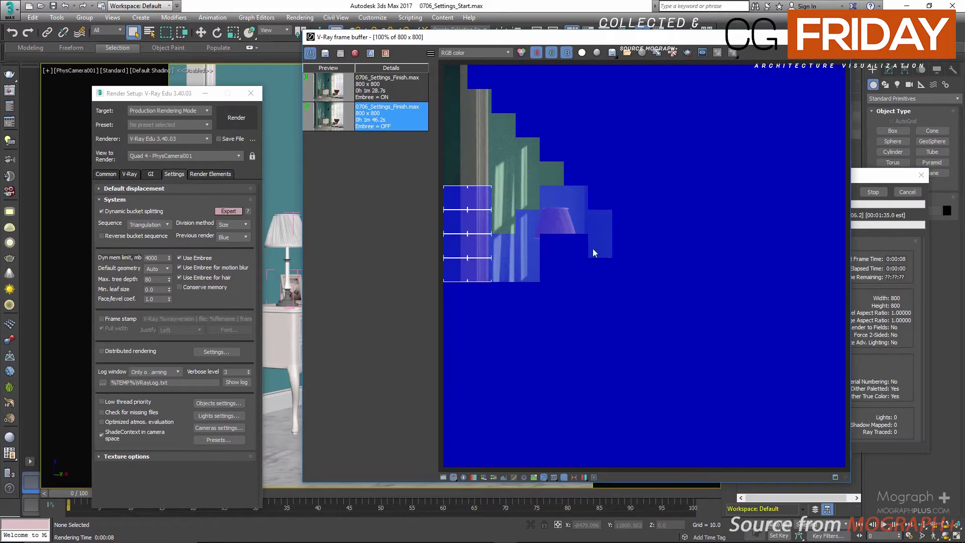
left_click(913, 192)
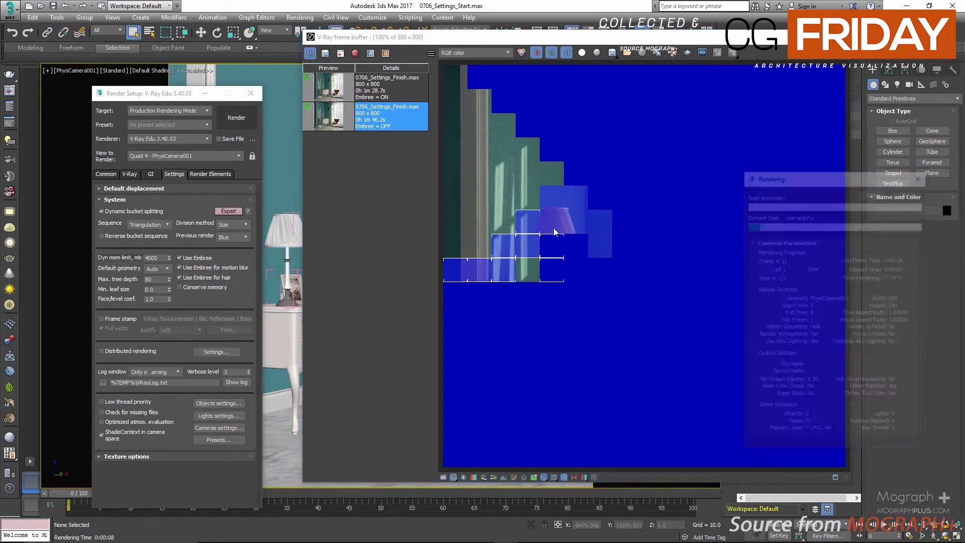
left_click(239, 238)
left_click(230, 246)
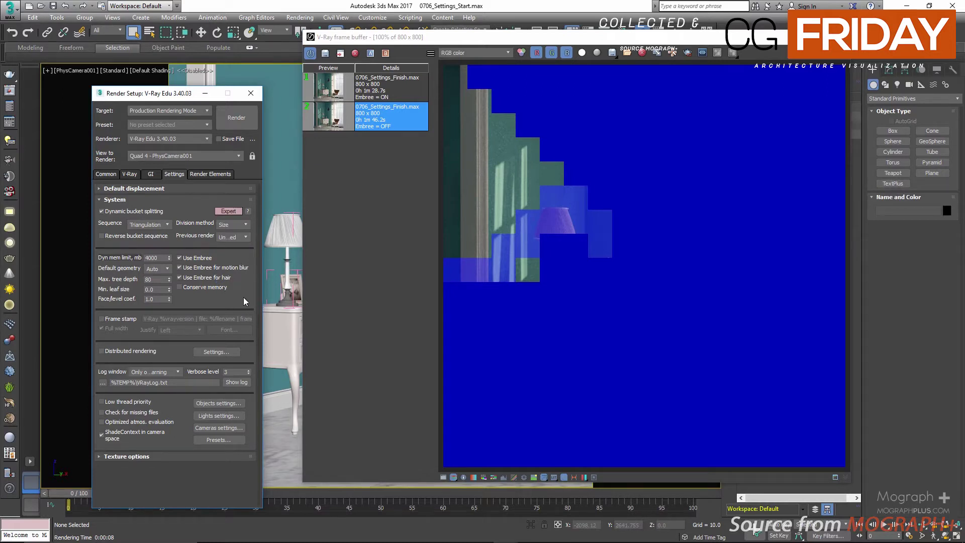
- Clear the frame buffer image and review the Default geometry options in the System settings, keeping Auto
left_click(642, 53)
left_click(472, 312)
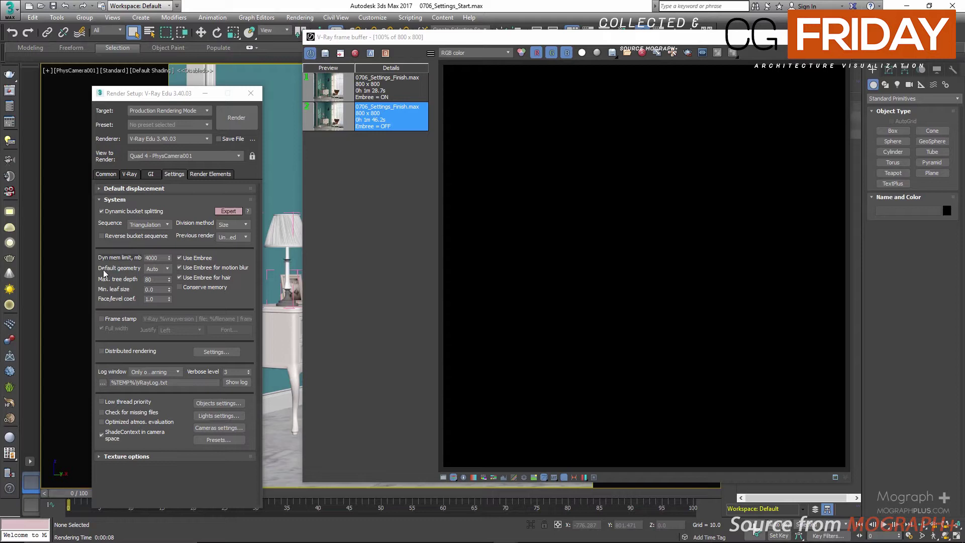
left_click(168, 270)
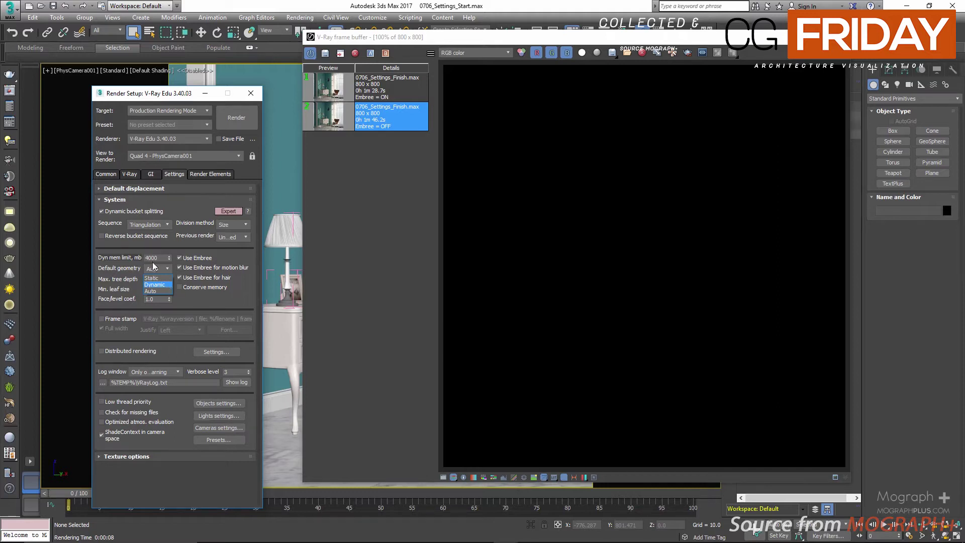
left_click(158, 292)
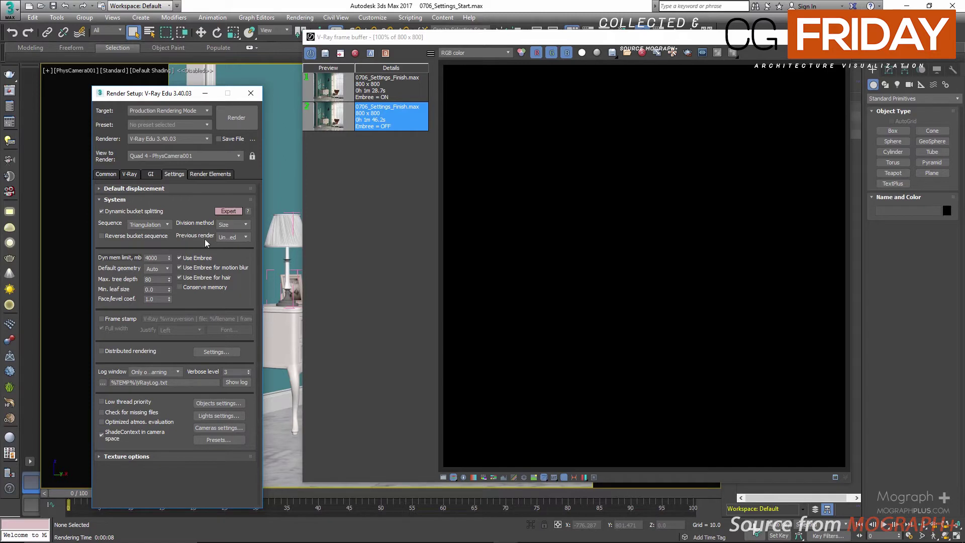
- Turn off Use Embree in the System settings and load the saved Embree = OFF render from the frame buffer history
left_click(179, 256)
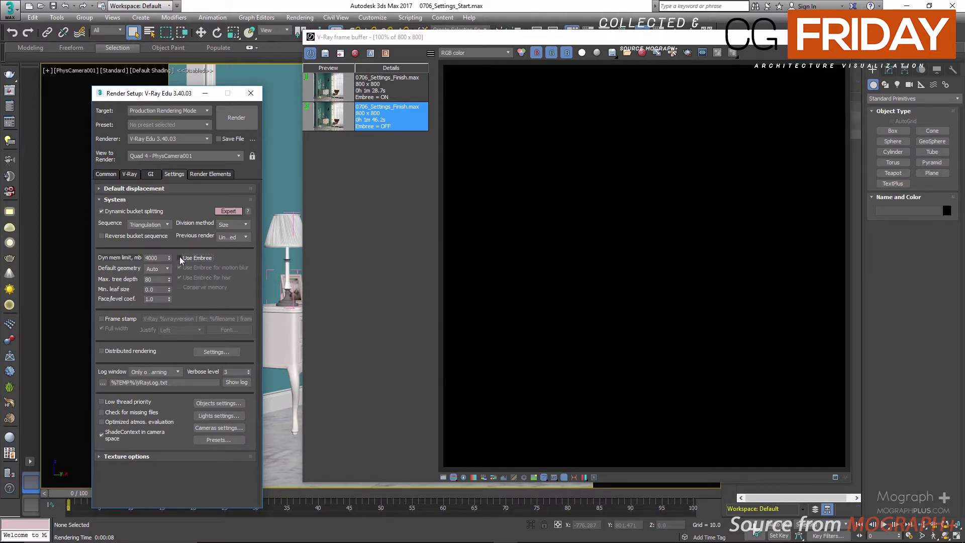
left_click(179, 257)
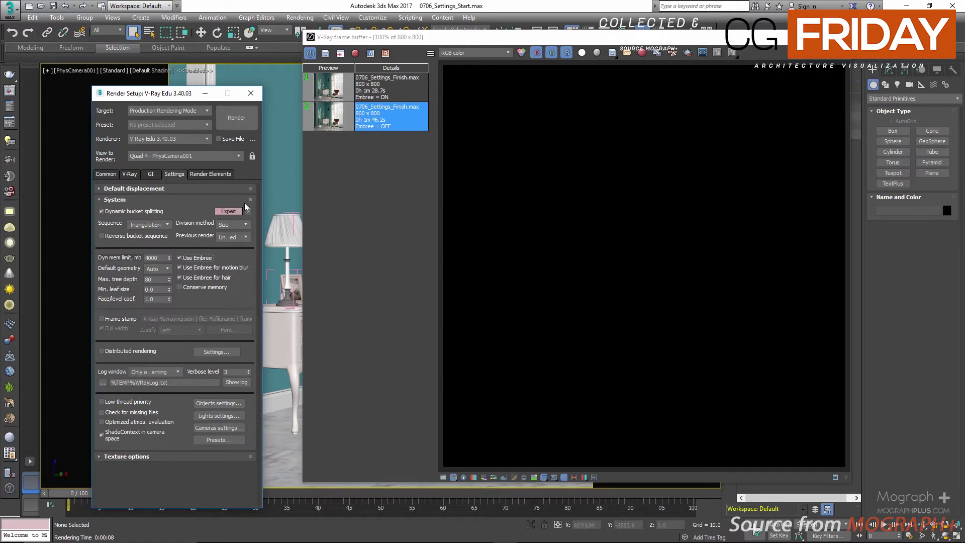
left_click(179, 258)
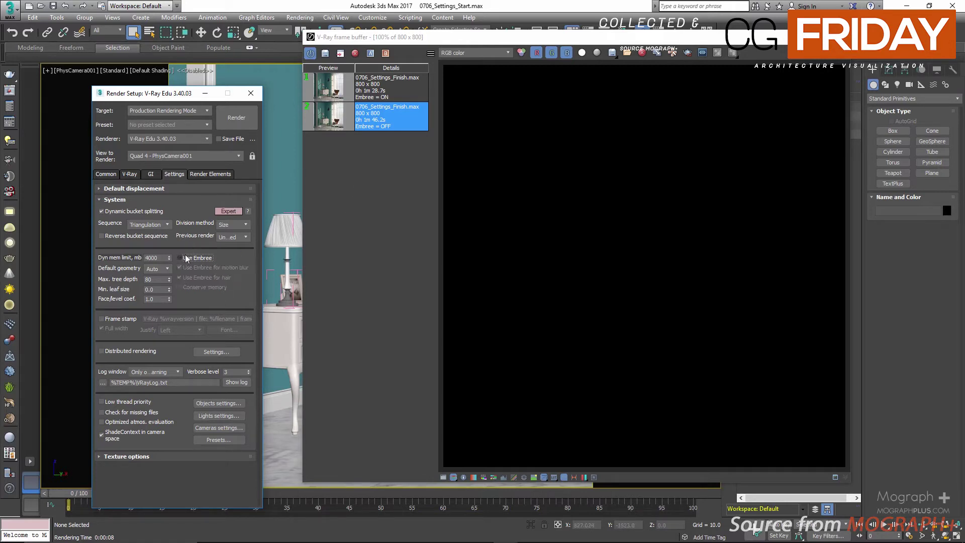
double_click(330, 122)
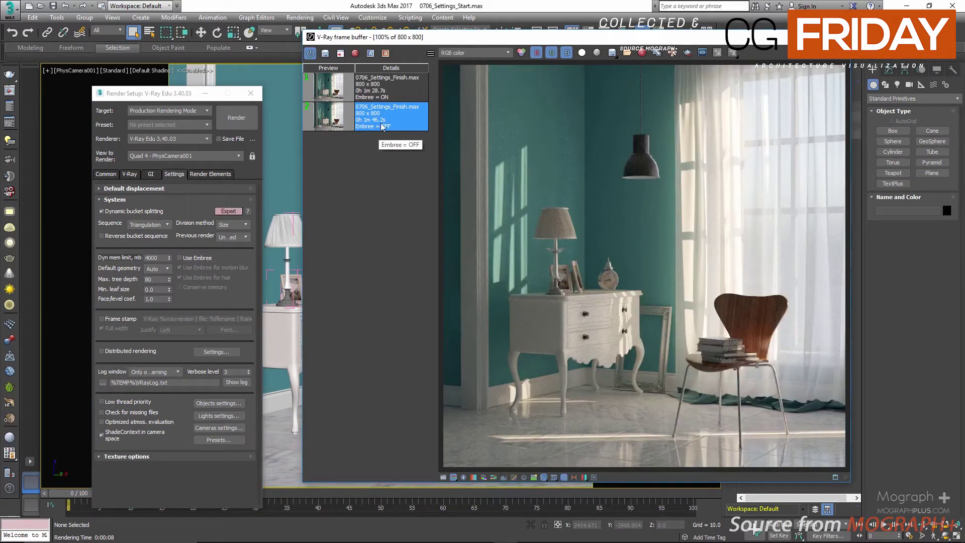
- Turn Use Embree back on and load the saved Embree = ON render from the history for comparison
left_click(181, 257)
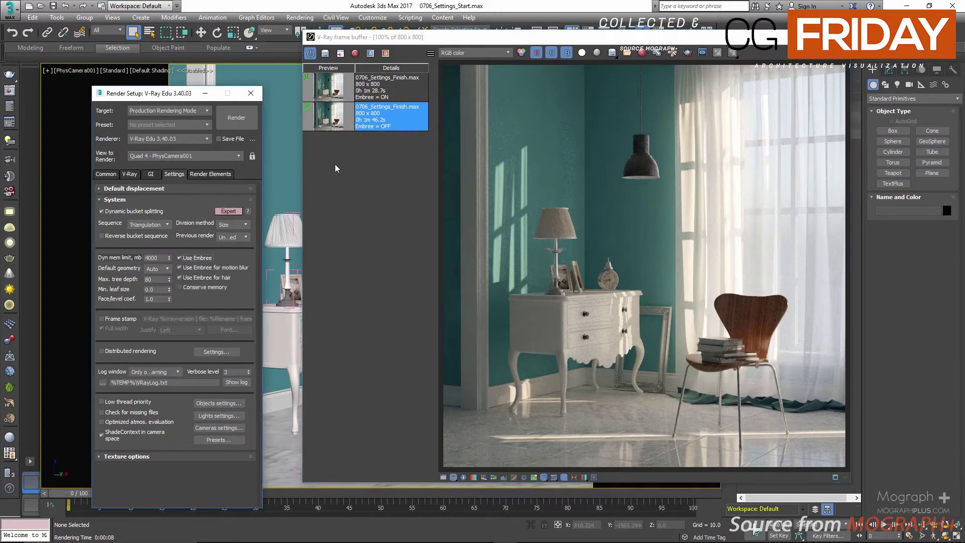
left_click(397, 90)
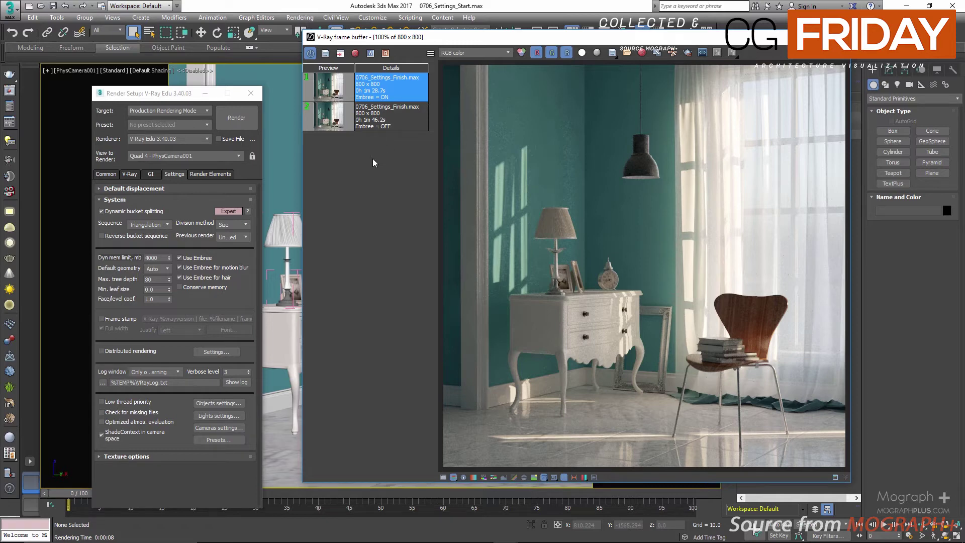
left_click(219, 278)
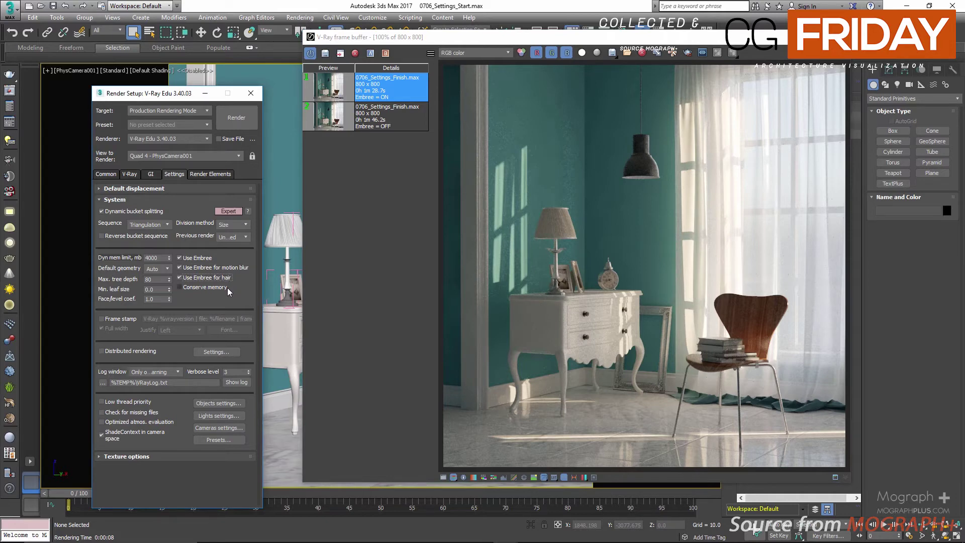
left_click(225, 288)
- Enable Frame stamp in the System settings, apply the stamp in the frame buffer, and inspect its text string
left_click(133, 319)
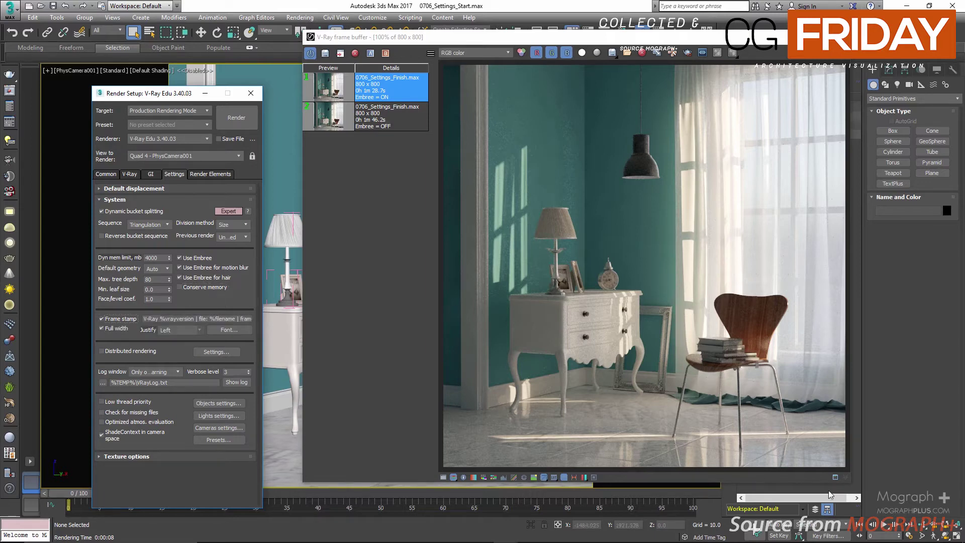
left_click(845, 477)
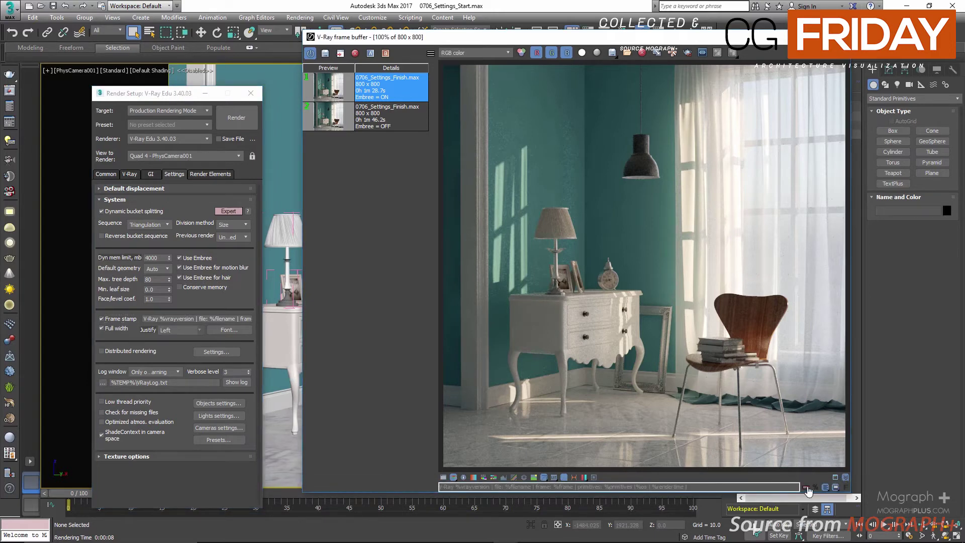
left_click(806, 487)
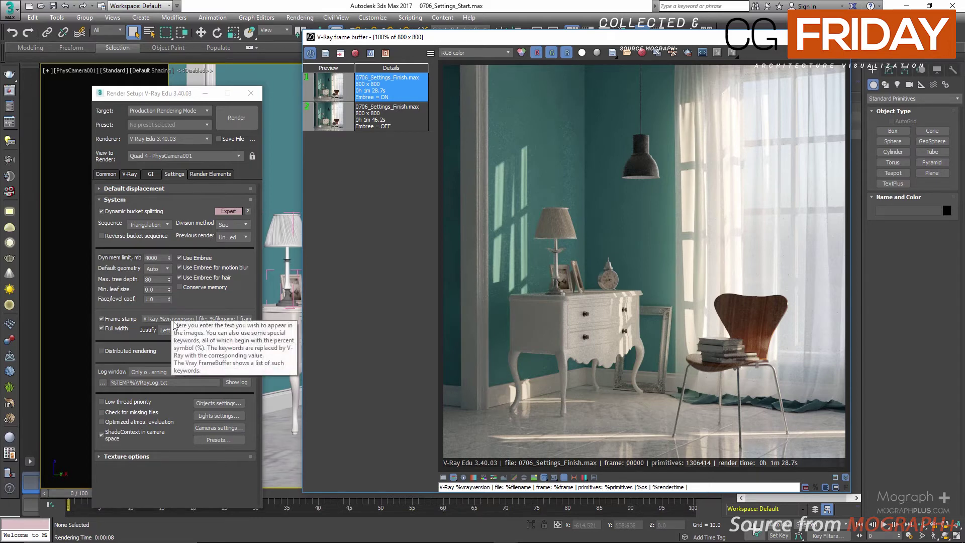
left_click(244, 318)
left_click_drag(243, 318, 315, 315)
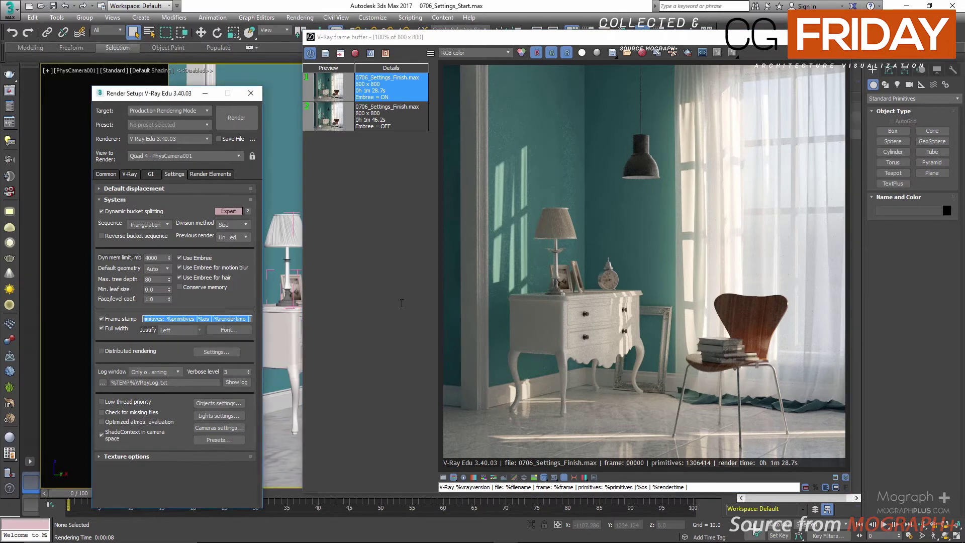
left_click_drag(402, 302, 143, 318)
- Insert the date and time variables at the start of the frame buffer stamp and run a test render, cancelling it partway
left_click(817, 487)
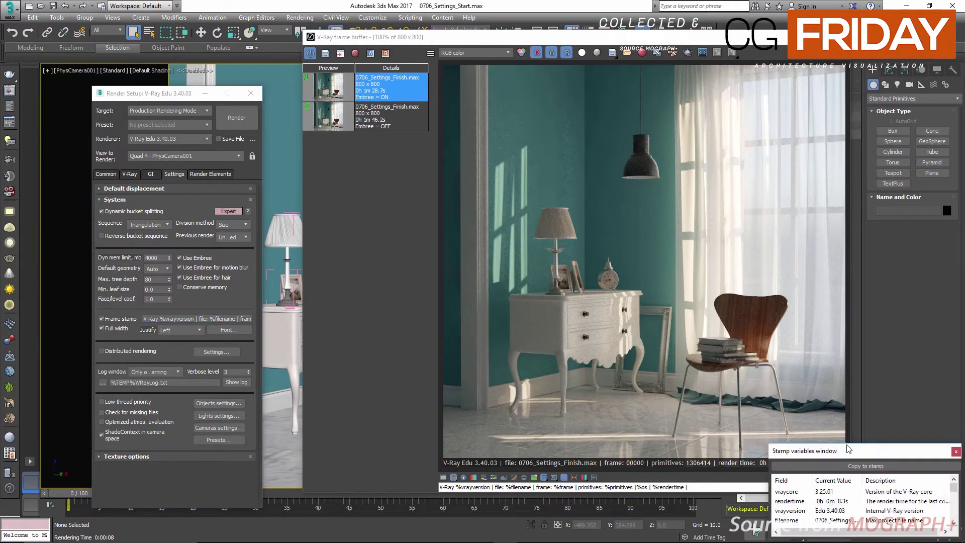
left_click(955, 451)
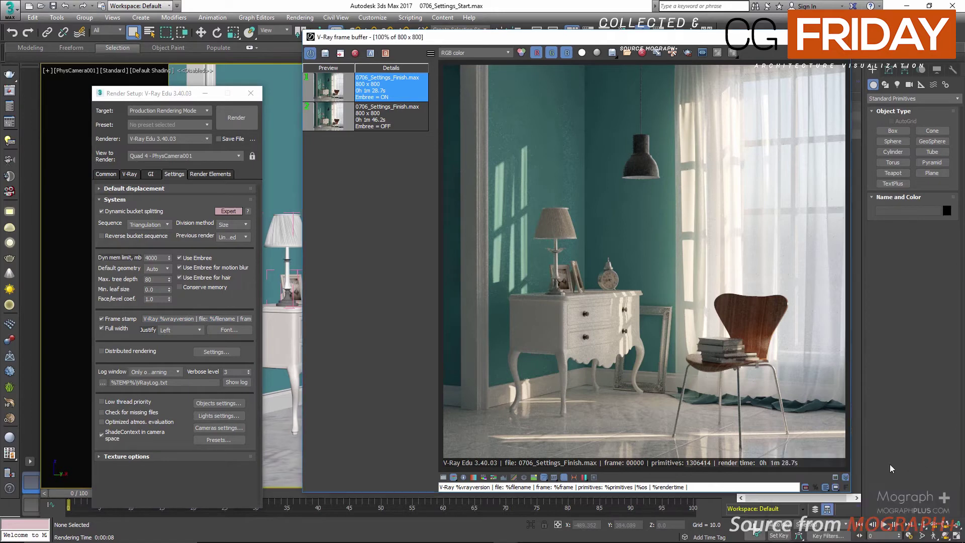
left_click(822, 486)
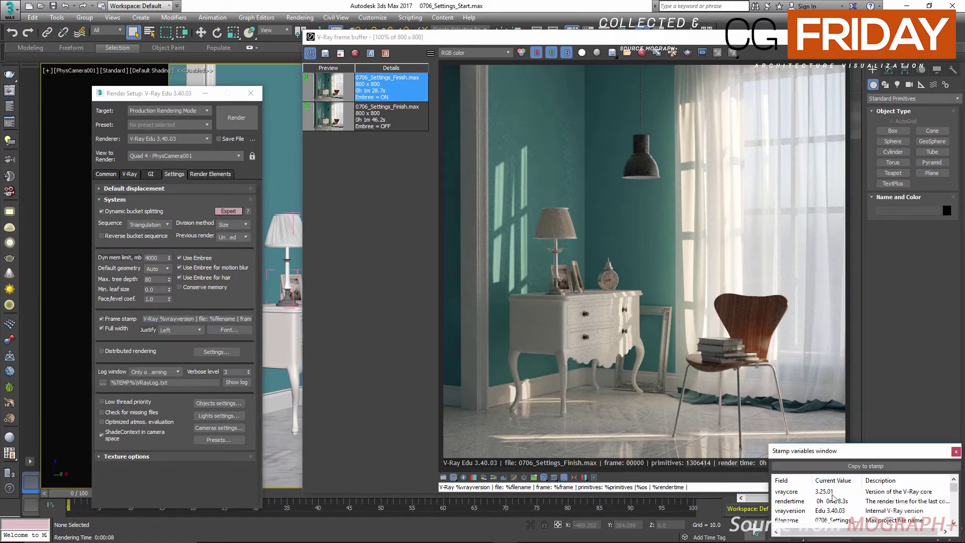
scroll(831, 501, "down", 1)
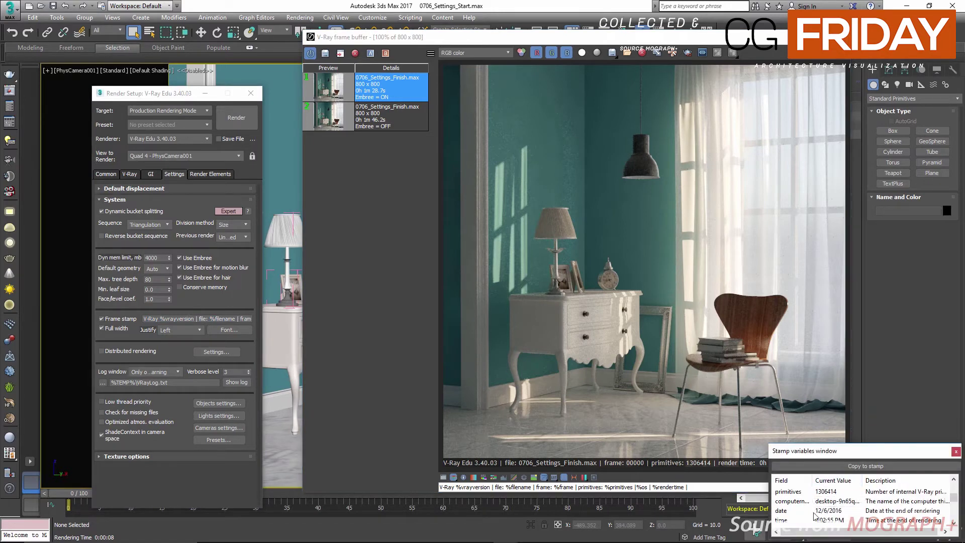
left_click(814, 511)
left_click(829, 466)
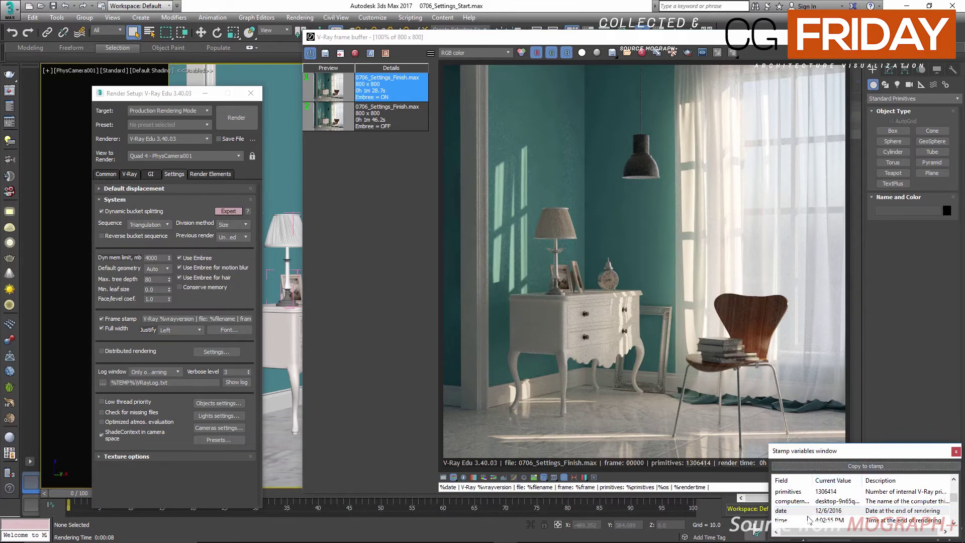
left_click(806, 520)
left_click(835, 466)
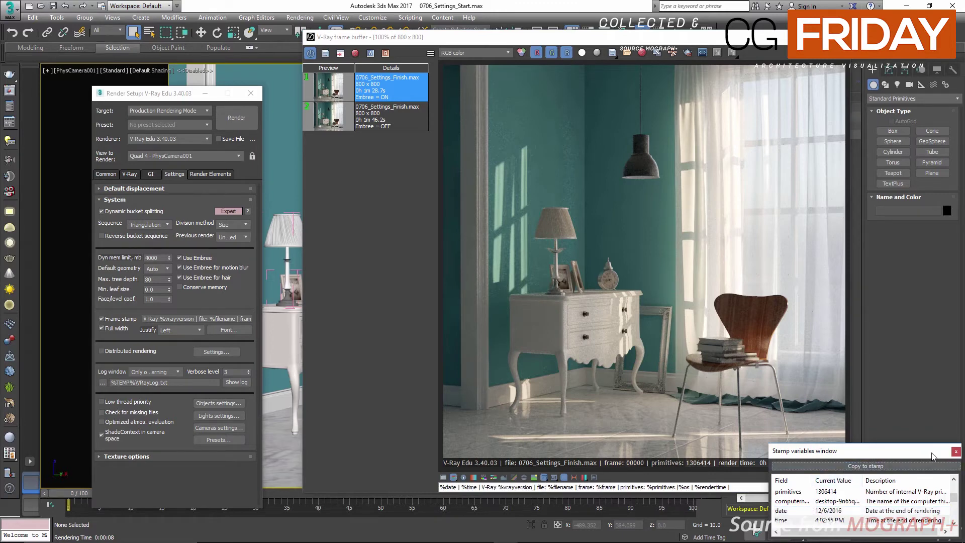
left_click(955, 452)
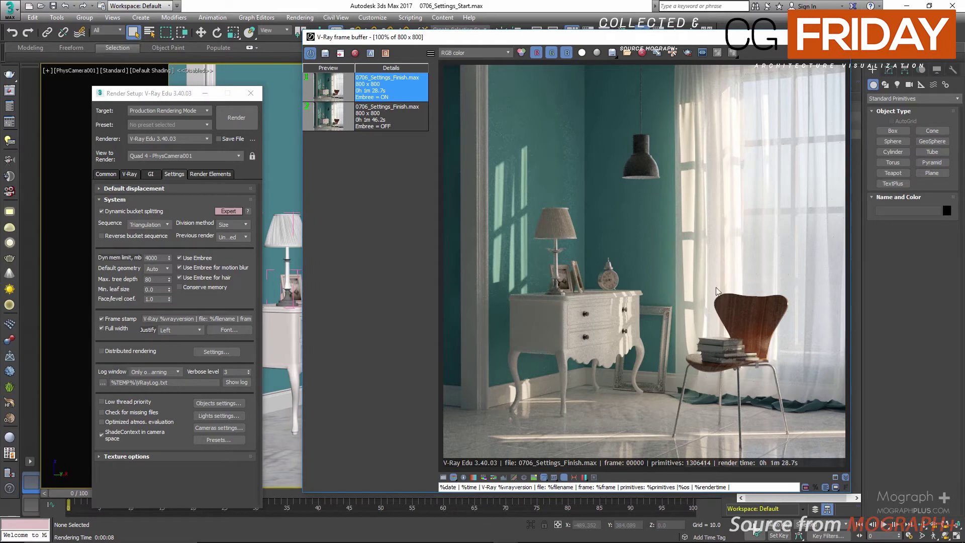
key("shift+q")
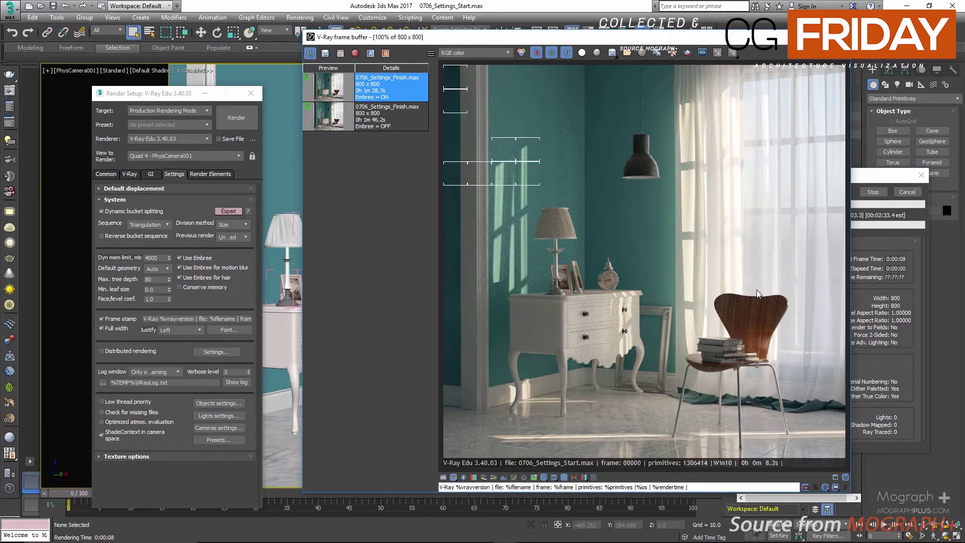
left_click(902, 193)
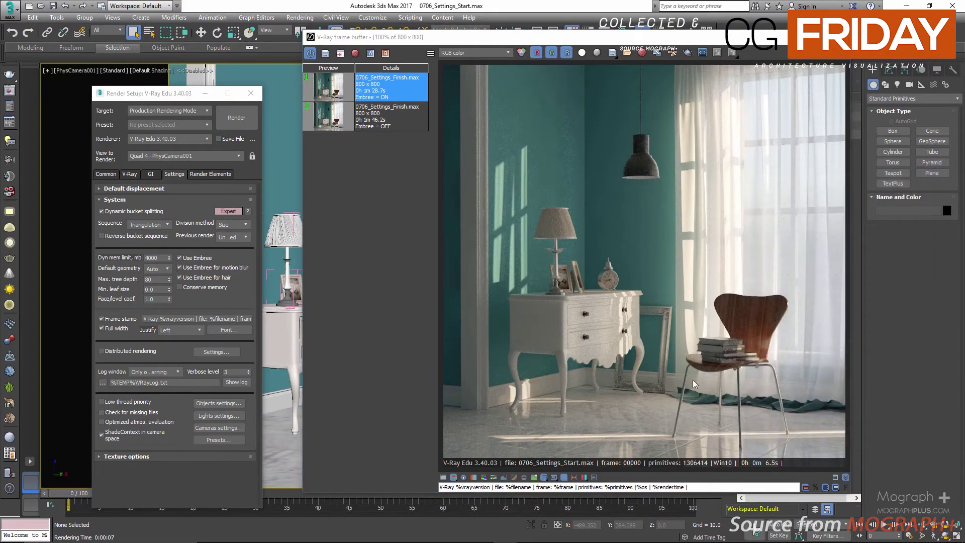
- Append the date and time variables to the end of the stamp text, after %rendertime
left_click(658, 485)
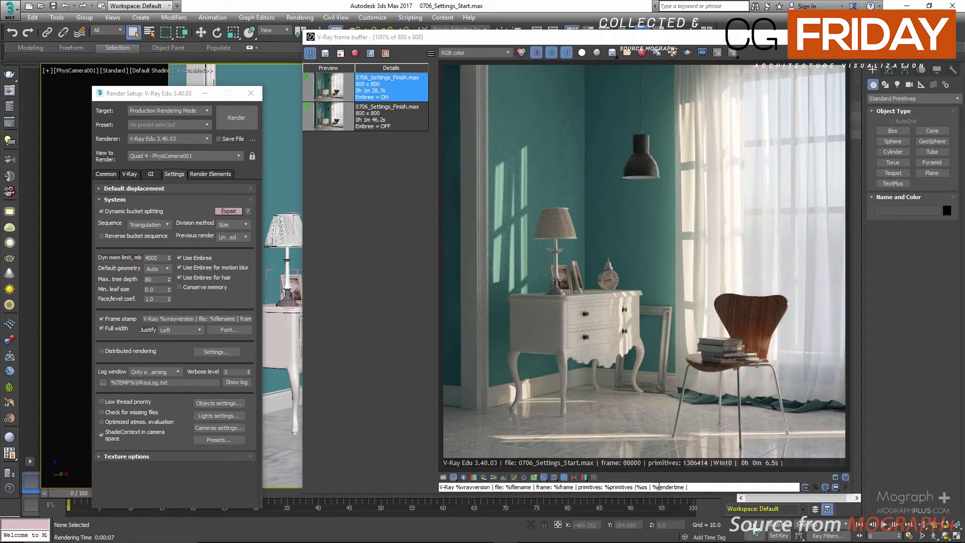
left_click(705, 487)
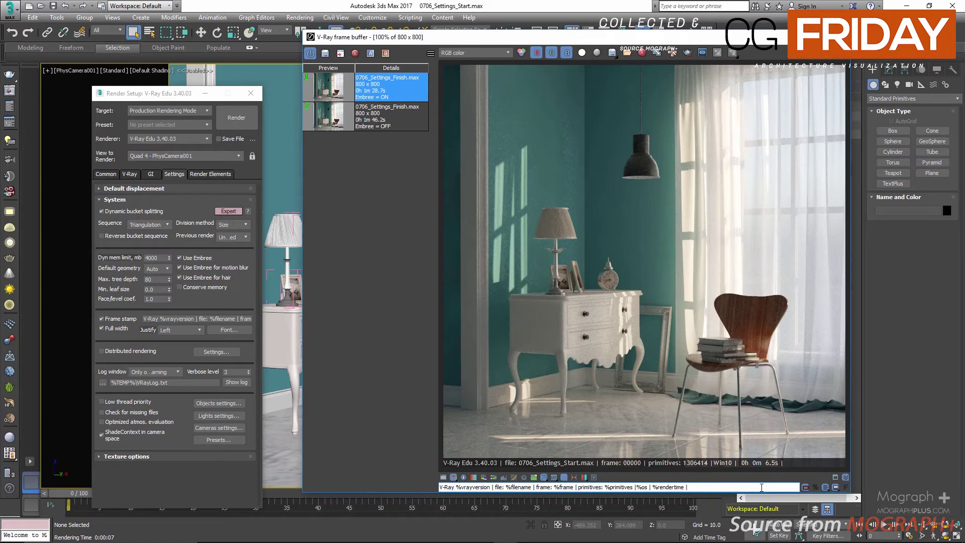
left_click(816, 487)
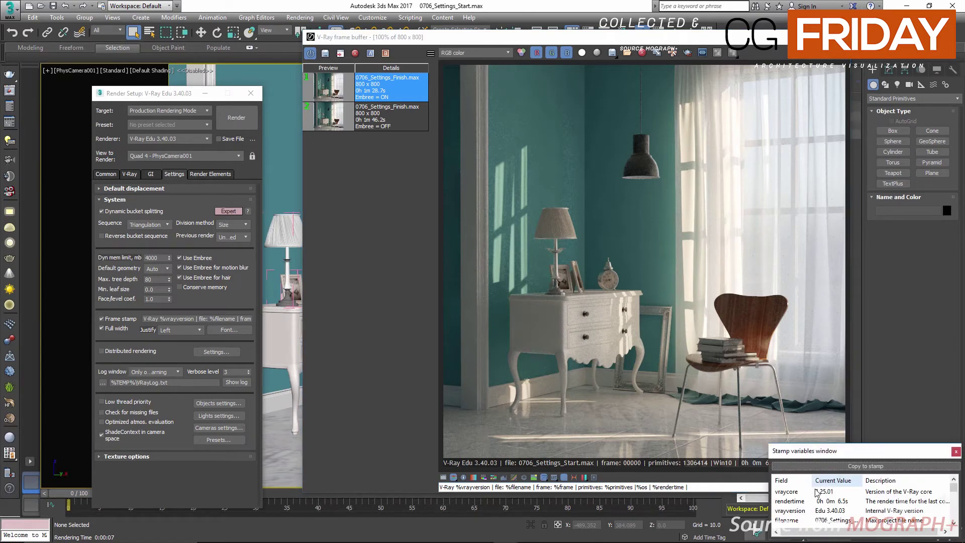
scroll(802, 512, "down", 2)
left_click(800, 511)
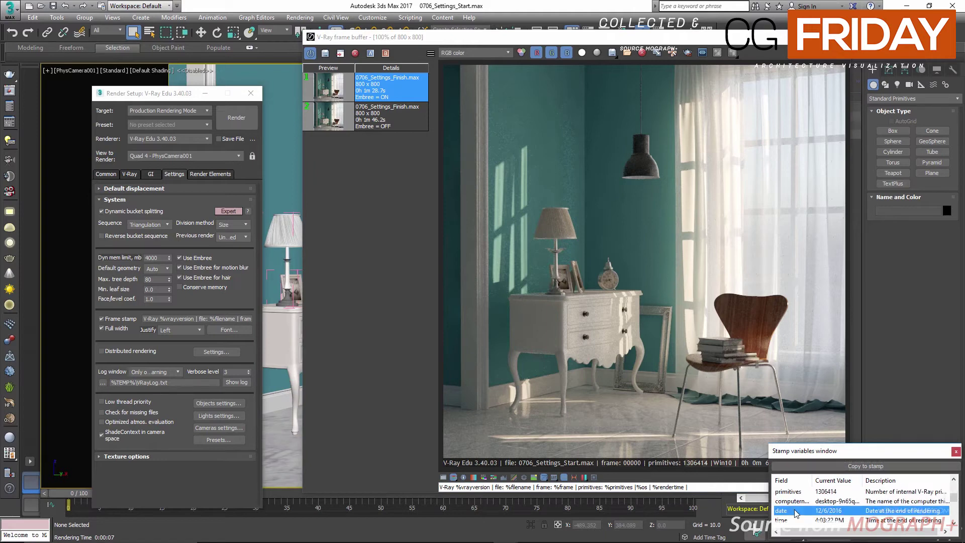
left_click(844, 466)
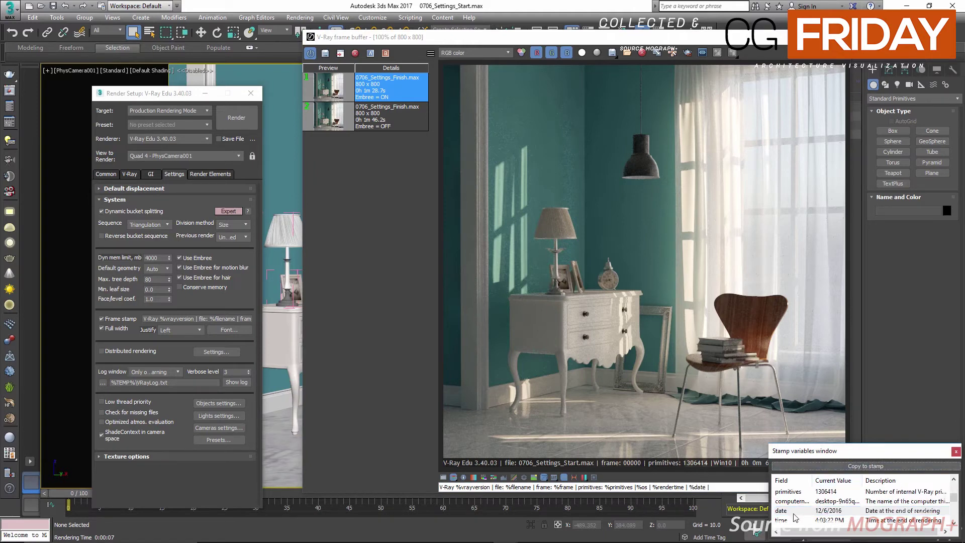
left_click(793, 521)
left_click(832, 465)
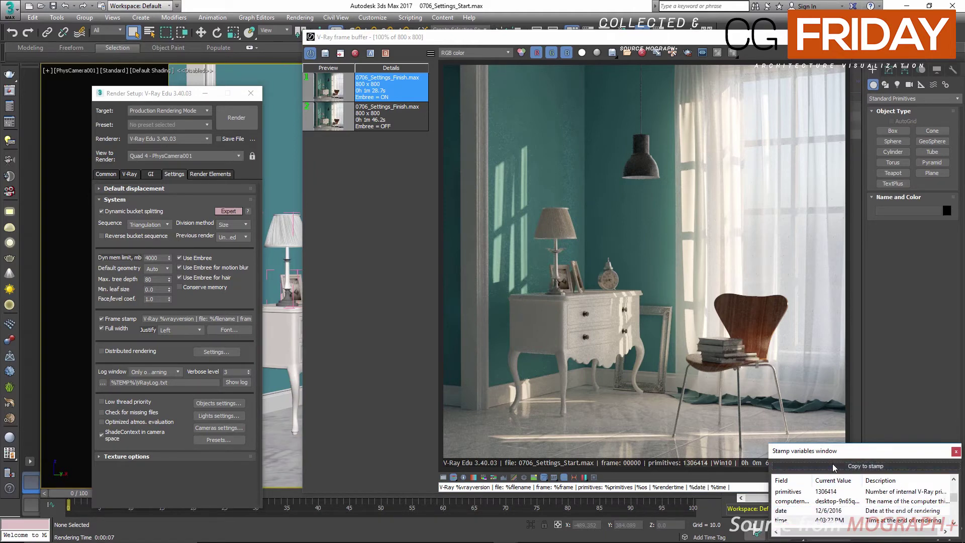
left_click(955, 451)
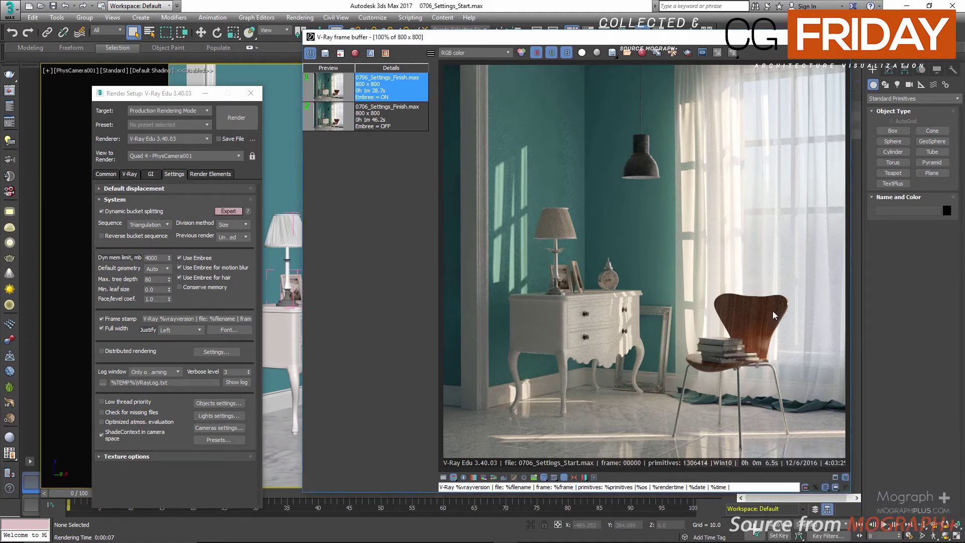
- Disable Frame stamp in the System settings, remove the stamp from the rendered image, and hide the frame buffer's stamp controls
left_click(805, 487)
left_click(805, 488)
left_click(102, 318)
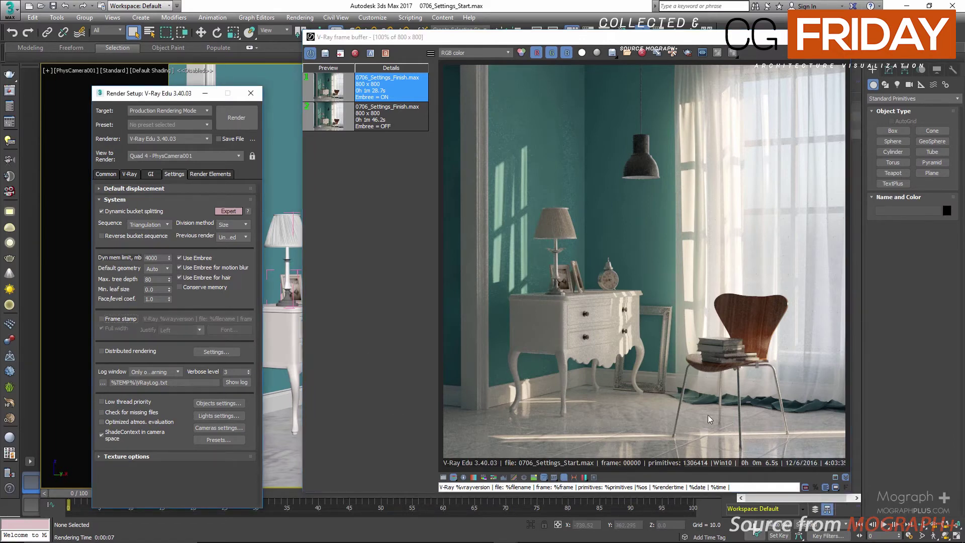
left_click(805, 487)
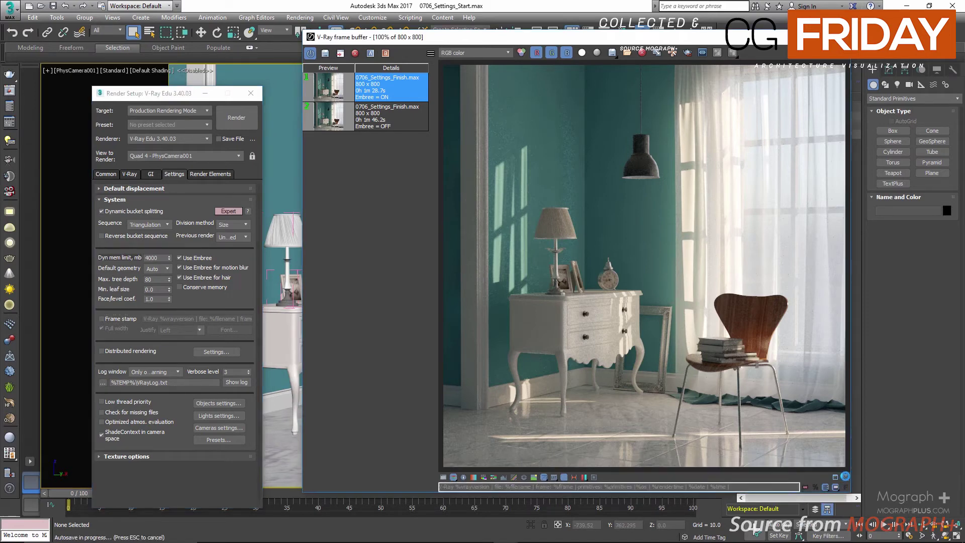
left_click(846, 476)
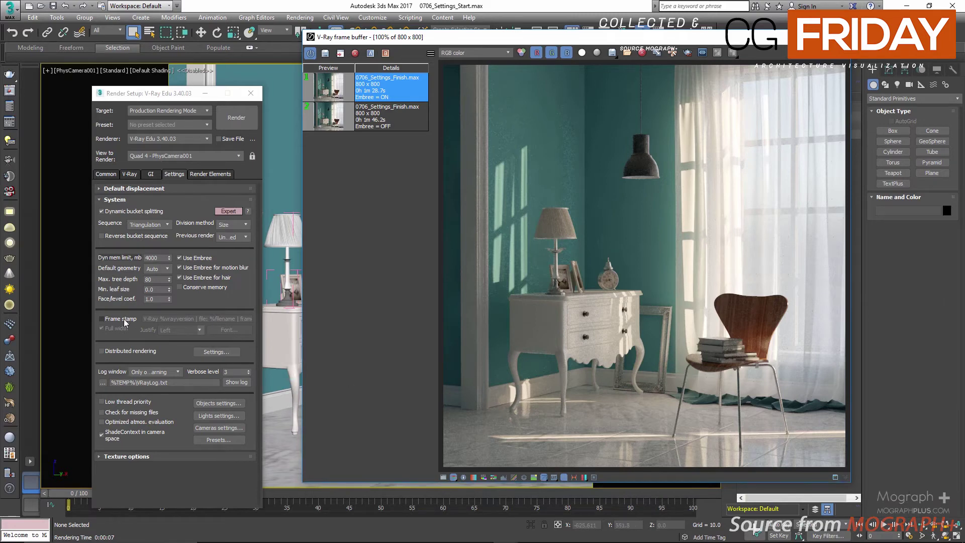
- Enable Distributed rendering and review its server settings, closing them without adding a server
left_click(125, 351)
left_click(215, 352)
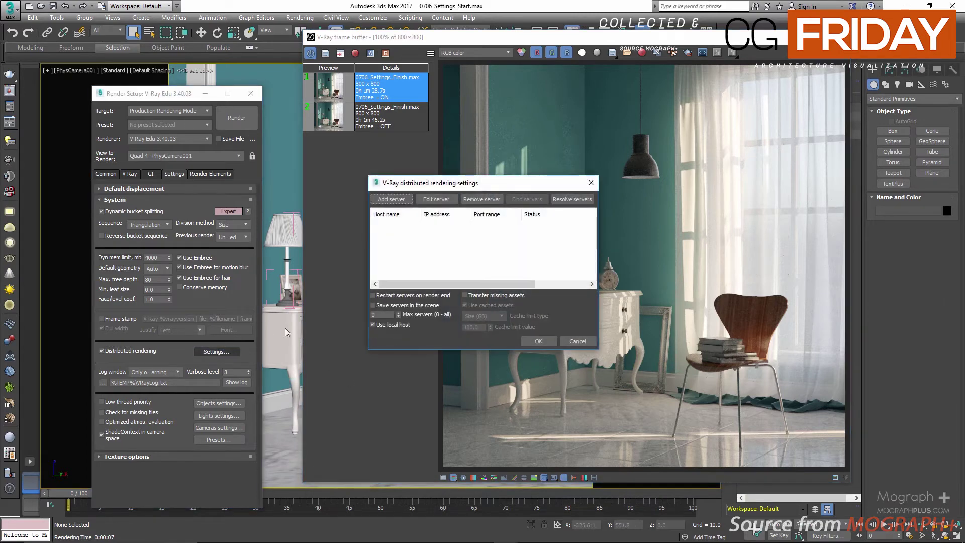
left_click(590, 183)
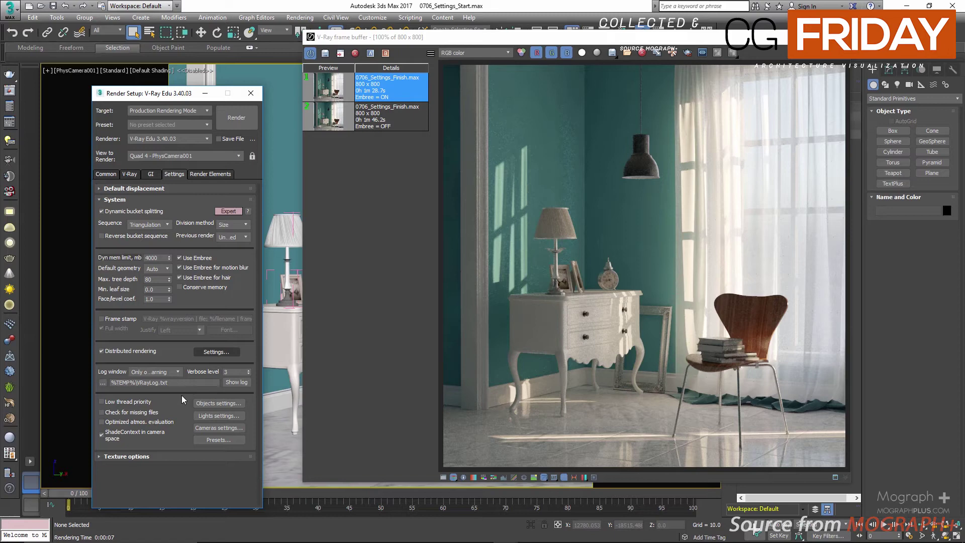
- Highlight the log file path and set the V-Ray log window option to Always
left_click_drag(180, 382, 99, 382)
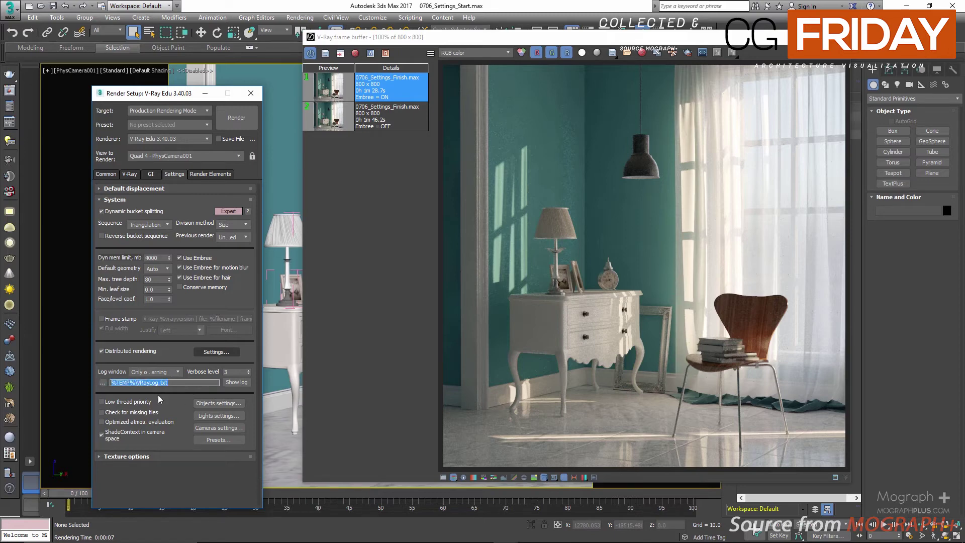
left_click(183, 383)
left_click(167, 373)
left_click(162, 385)
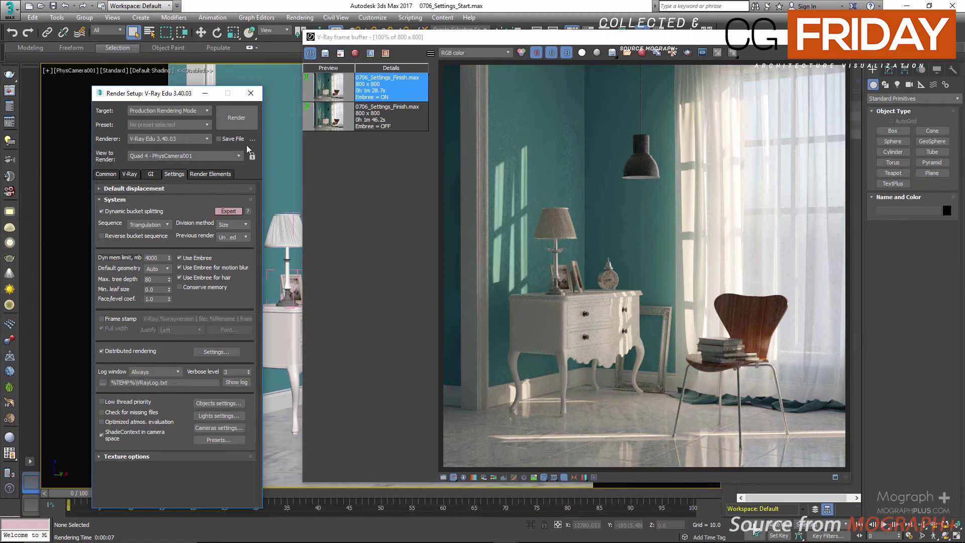
- Render the scene and scroll back through the V-Ray messages log to read the render statistics
left_click(236, 118)
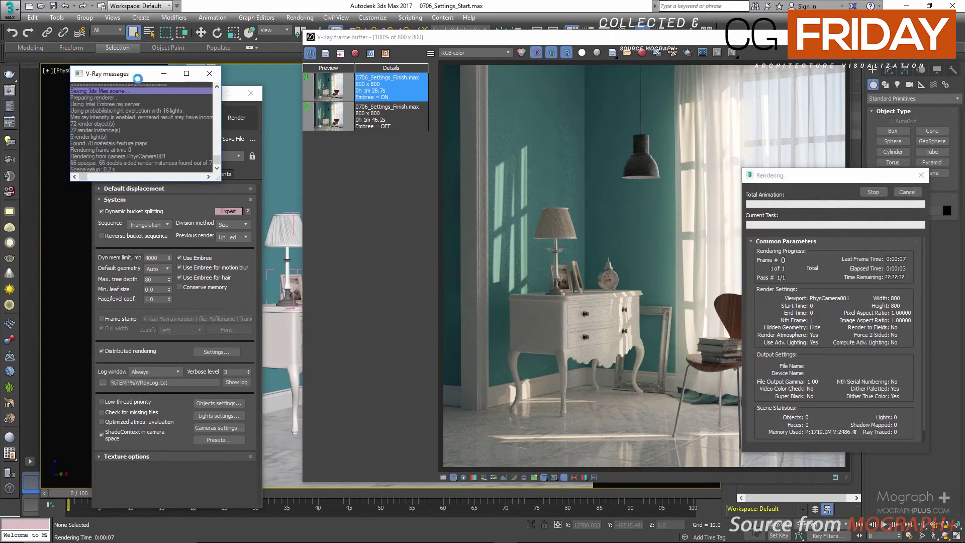
left_click_drag(167, 75, 194, 87)
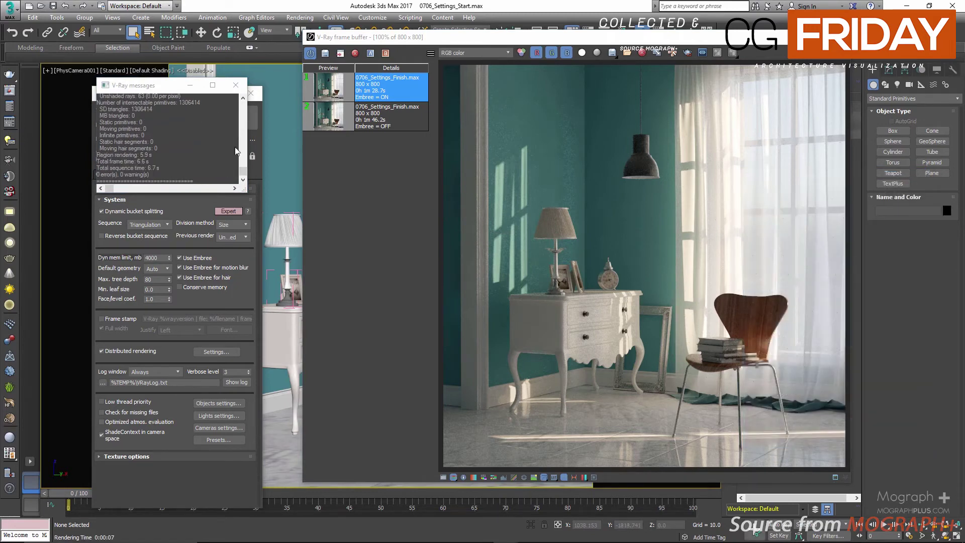
mouse_move(242, 172)
left_mouse_down()
mouse_move(246, 146)
mouse_move(231, 166)
left_mouse_up()
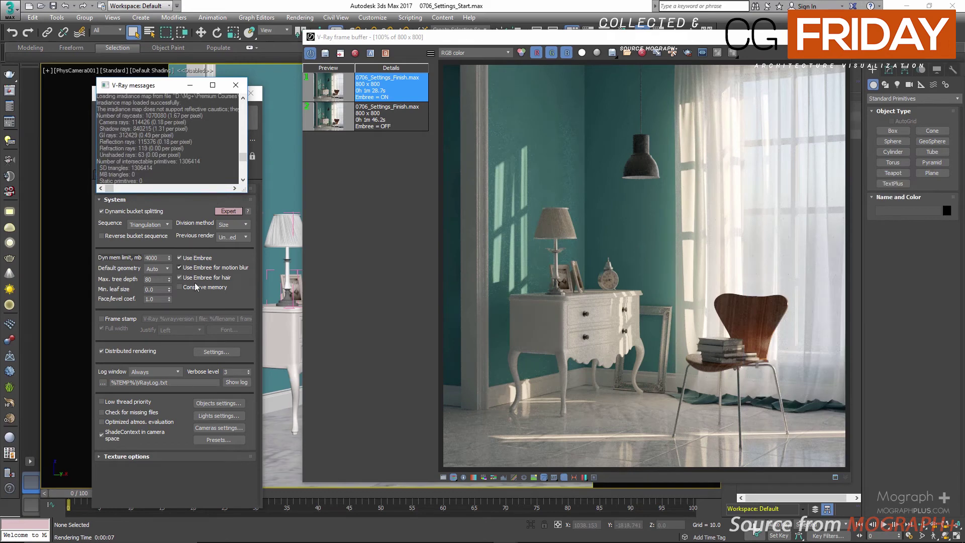
- Set the log window back to Only on error/warning and move the V-Ray messages window aside to read its last lines
left_click(152, 371)
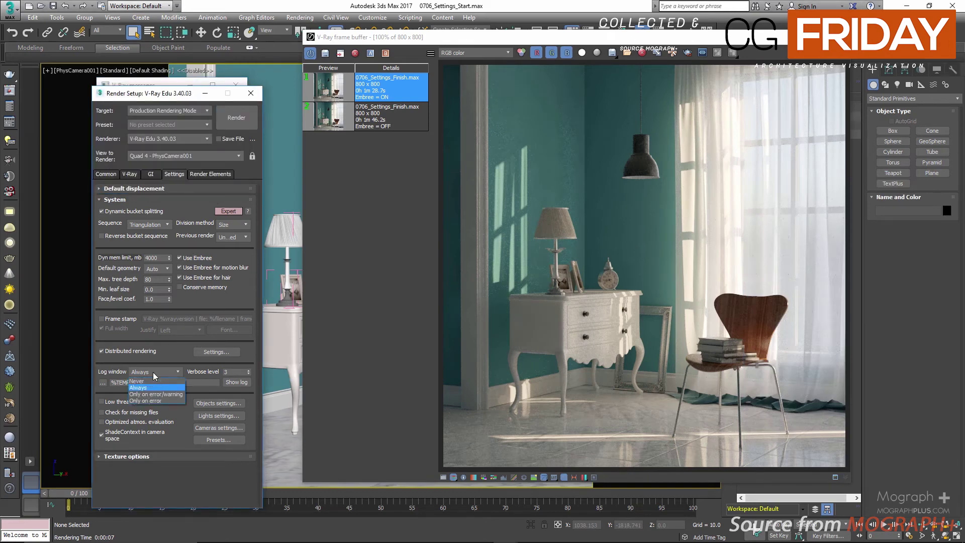
left_click(172, 395)
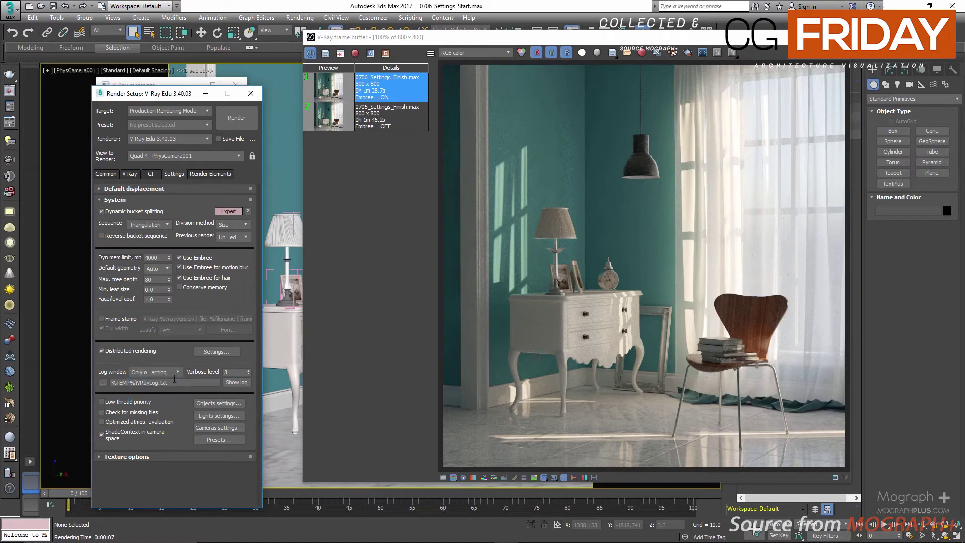
left_click_drag(101, 89, 52, 107)
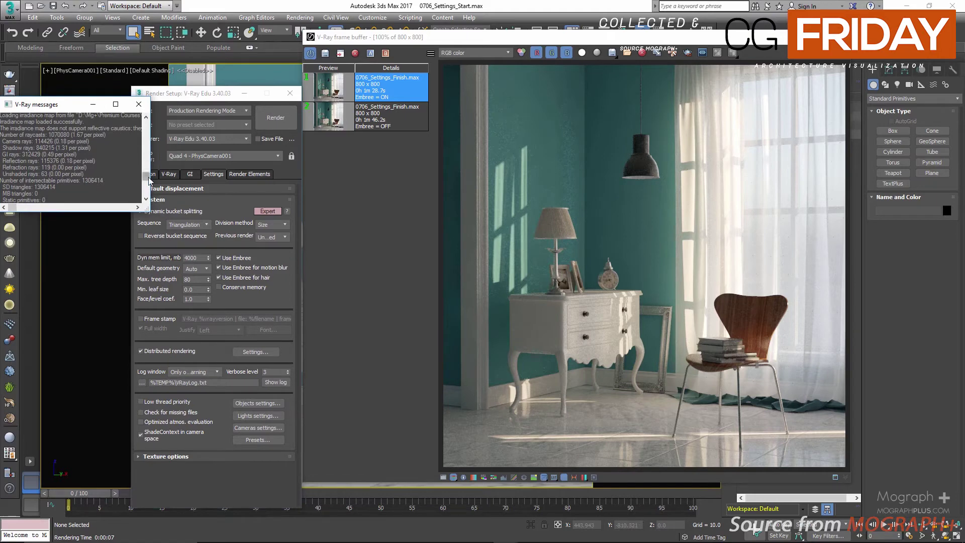
left_click_drag(149, 177, 146, 201)
- Set the log's Verbose level to 4 and close the V-Ray messages window
left_click(273, 373)
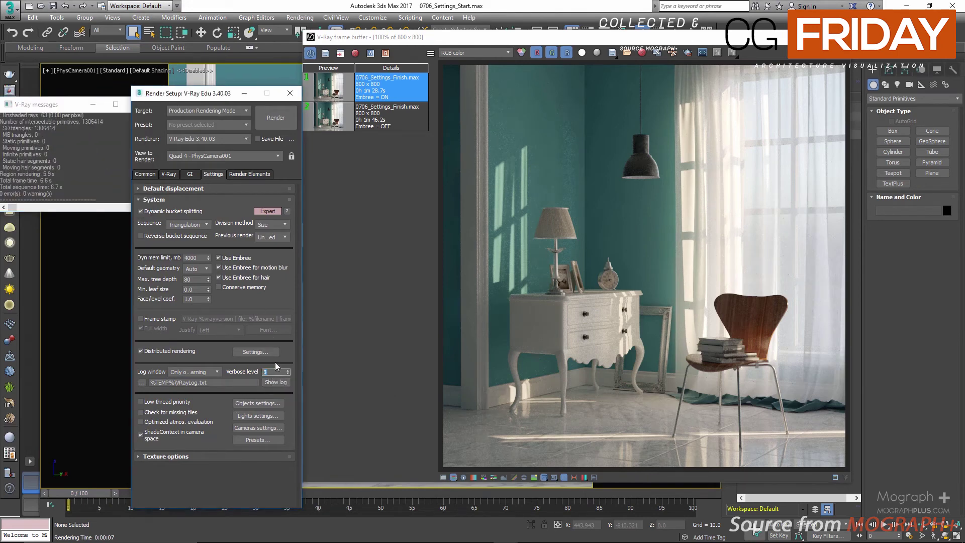
type("1")
key("Return")
left_click(121, 111)
left_click(138, 104)
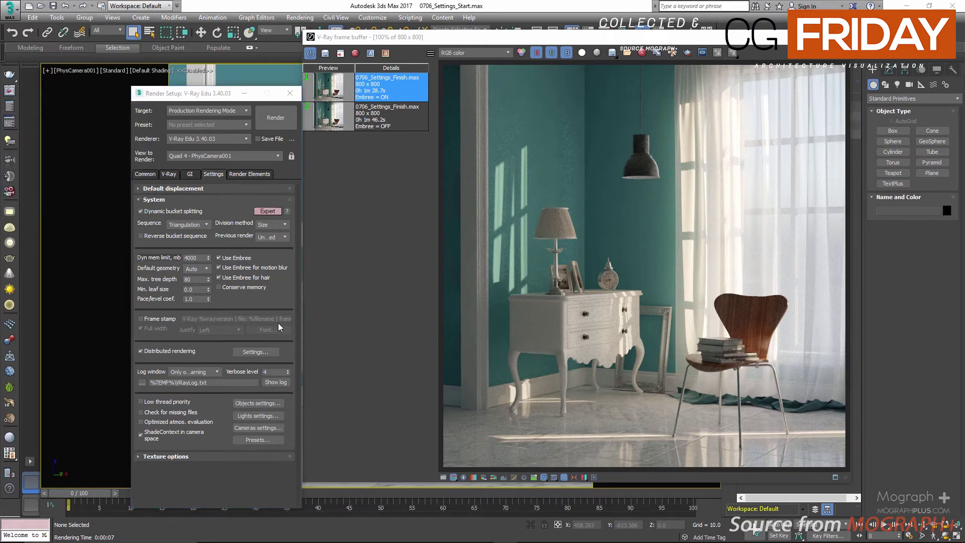
- Show the render log once more, close it, and keep the log window option at Only on error/warning
left_click(275, 382)
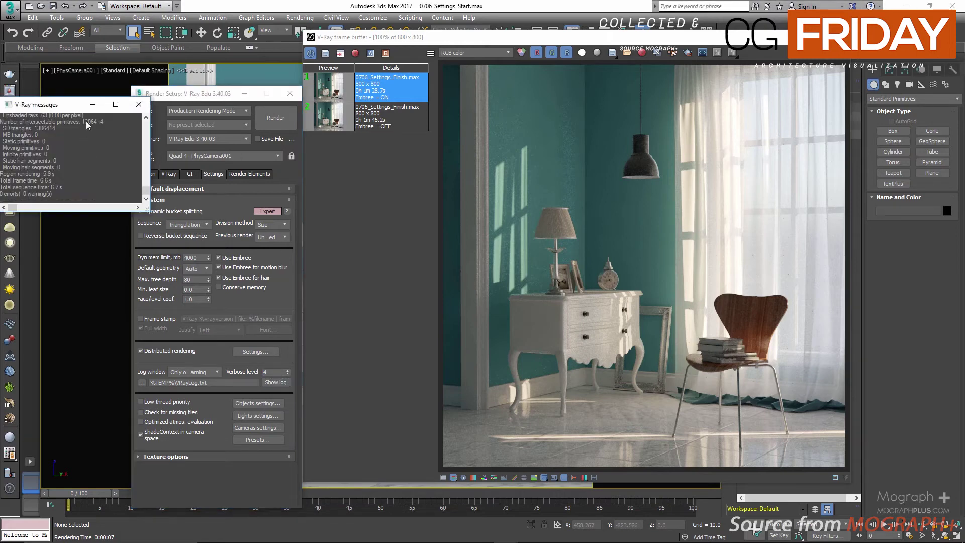
left_click(139, 106)
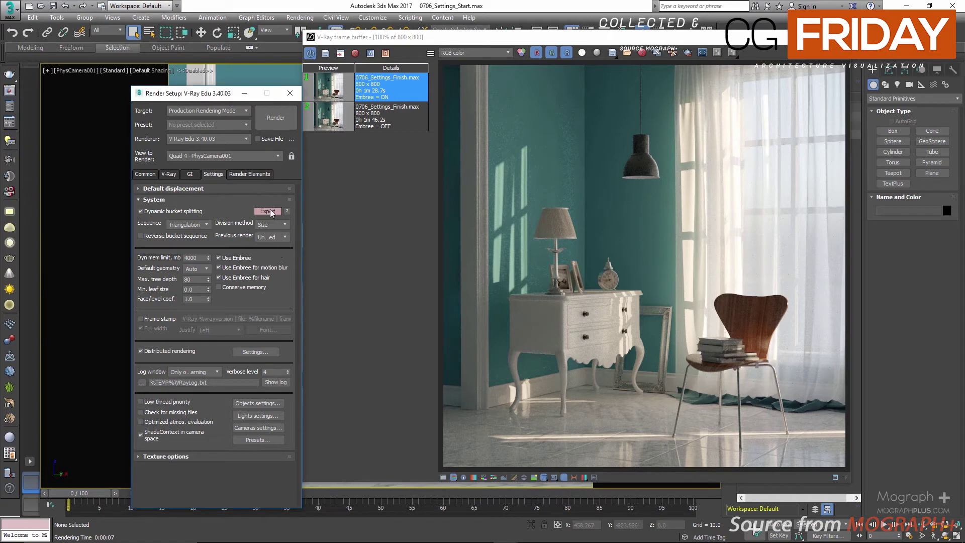
left_click(216, 372)
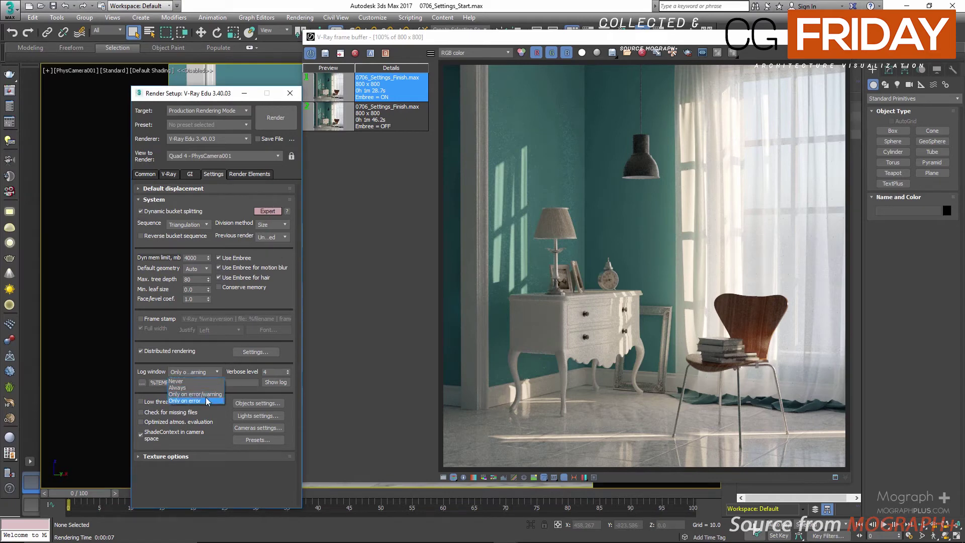
left_click(208, 394)
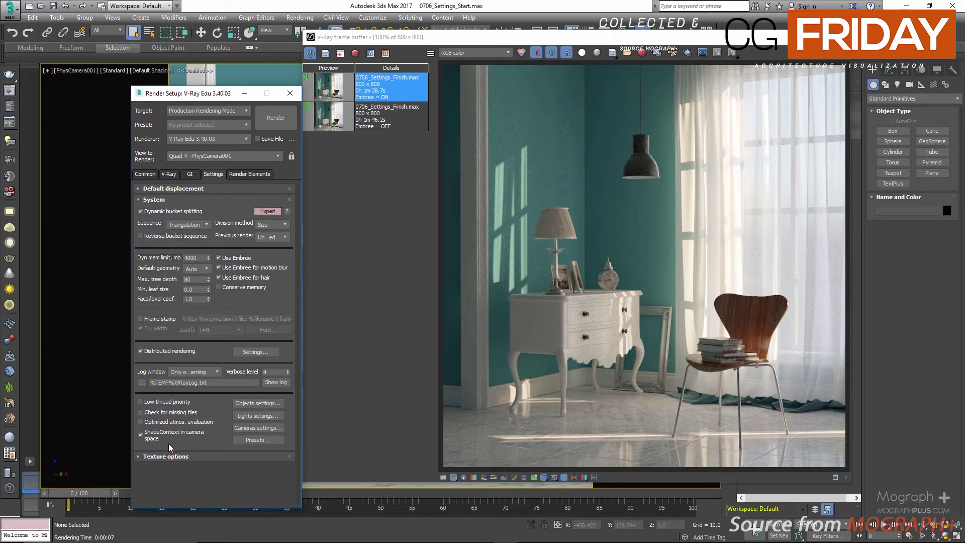
- View the V-Ray object properties from the System settings and close them without selecting an object
left_click(249, 405)
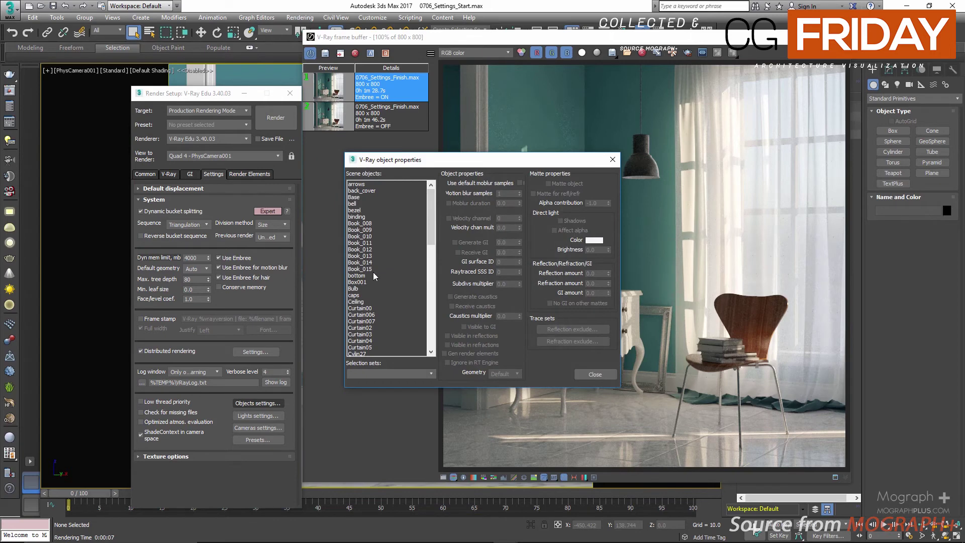
left_click(612, 159)
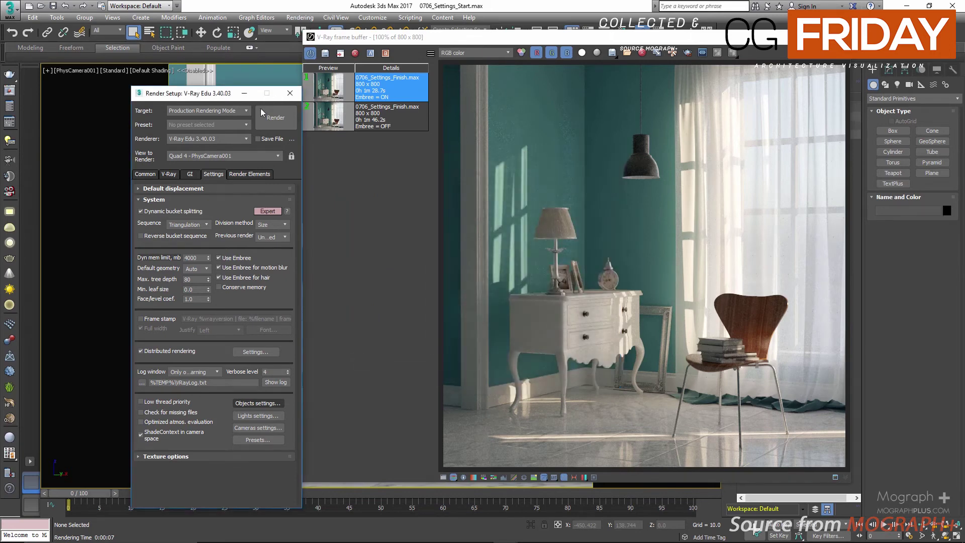
right_click(245, 76)
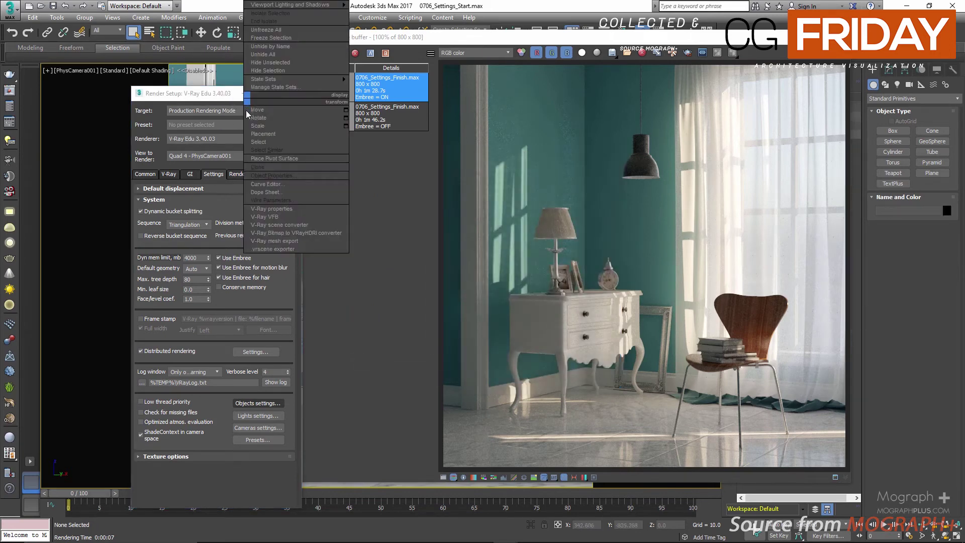
left_click(371, 189)
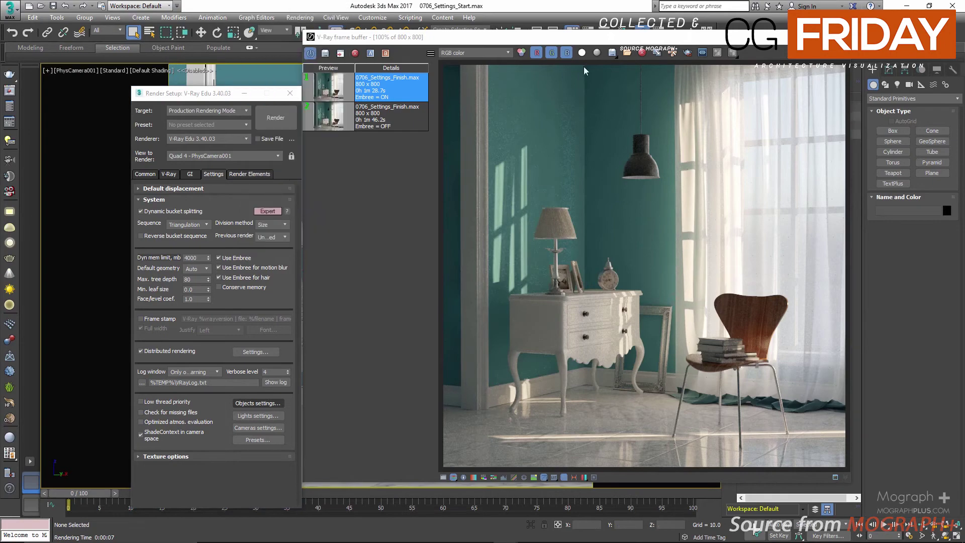
- Select the Chair group in the viewport, moving the frame buffer aside, and briefly view its V-Ray properties
left_click_drag(553, 37, 467, 381)
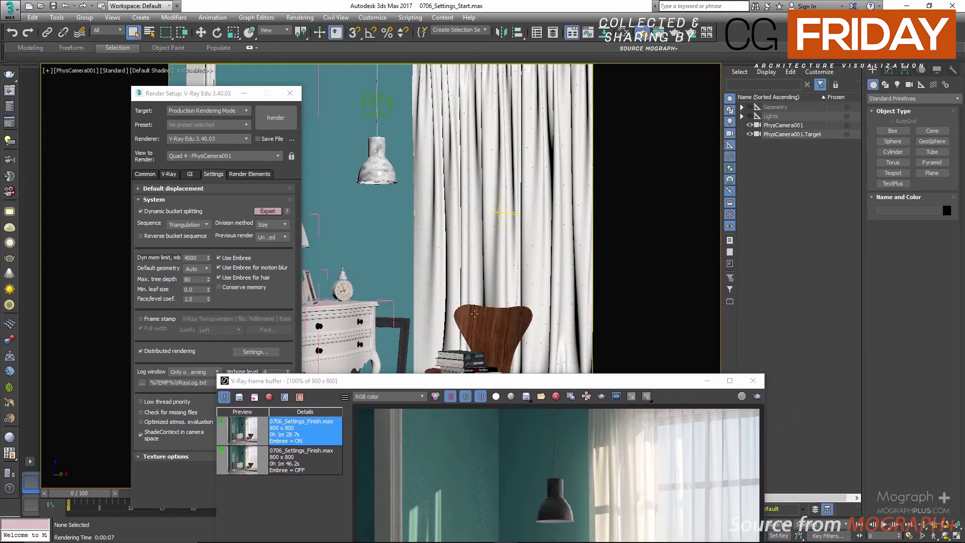
left_click(474, 314)
right_click(480, 221)
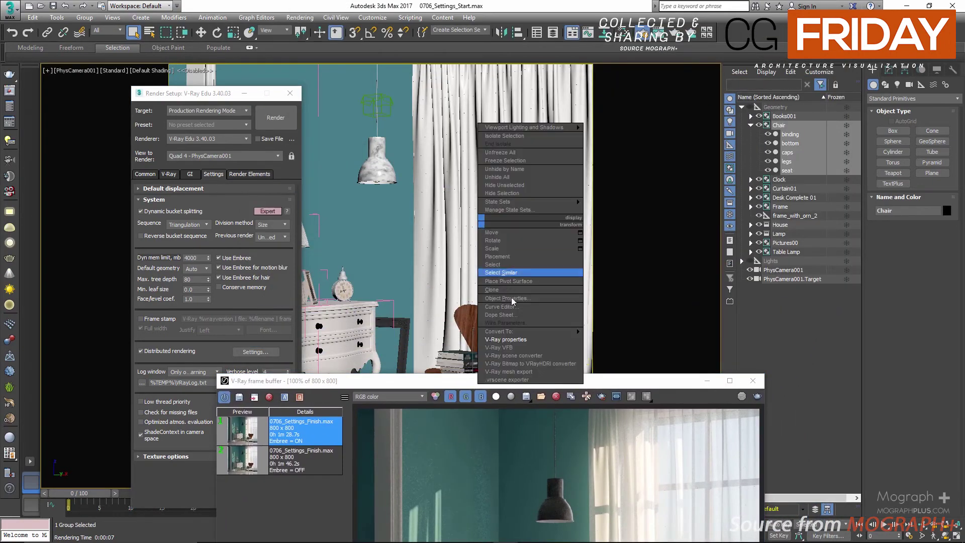
left_click(519, 340)
left_click(618, 153)
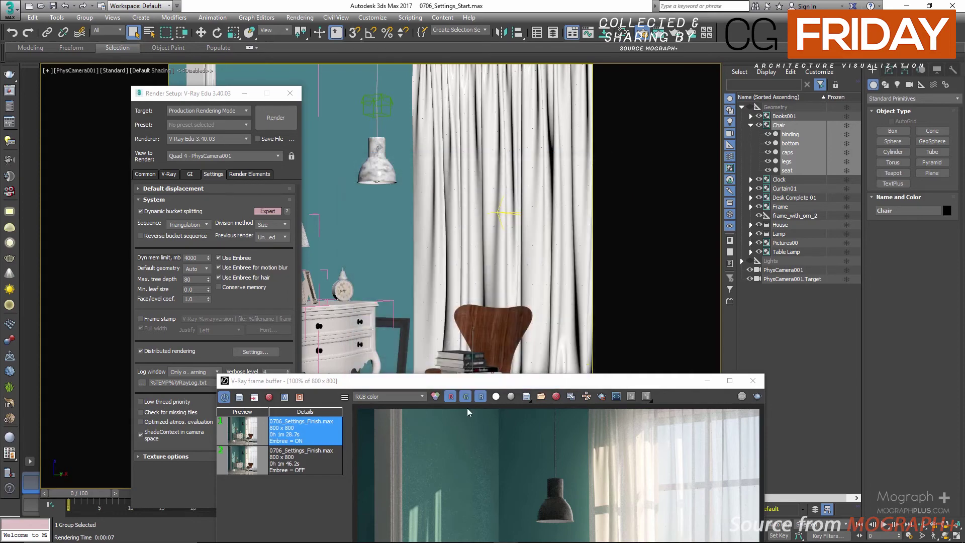
left_click_drag(451, 379, 577, 112)
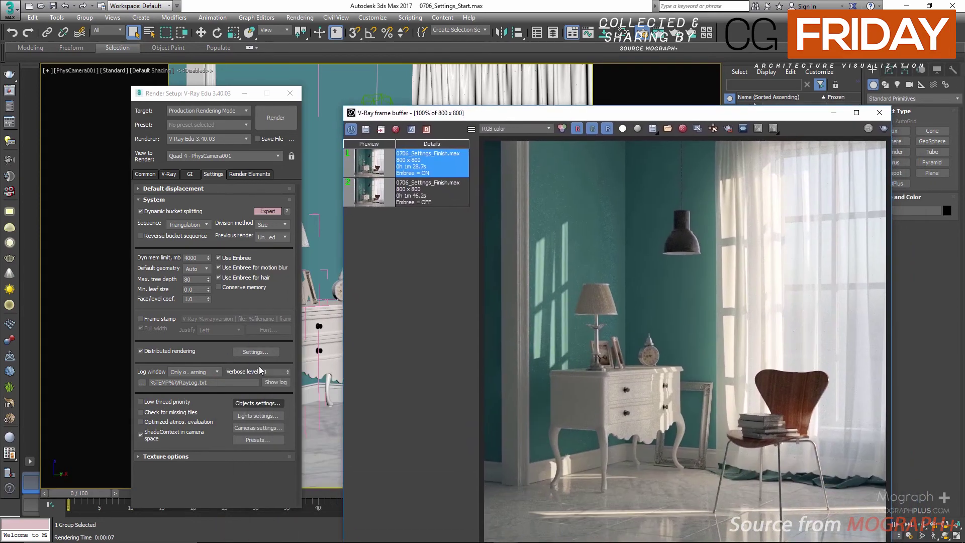
- Reopen the V-Ray object properties from the System settings and select the Ceiling in the scene objects
left_click(257, 403)
left_click_drag(433, 161, 634, 186)
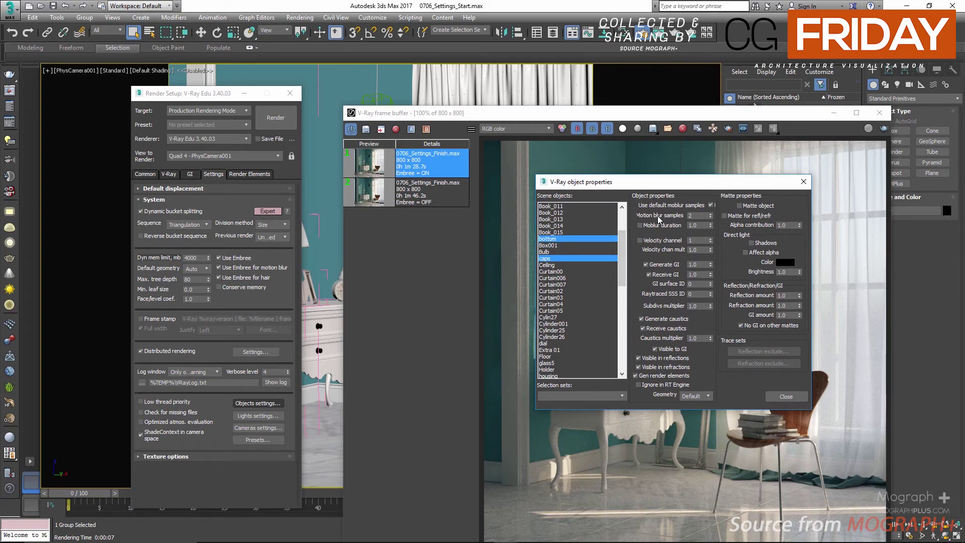
left_click(560, 265)
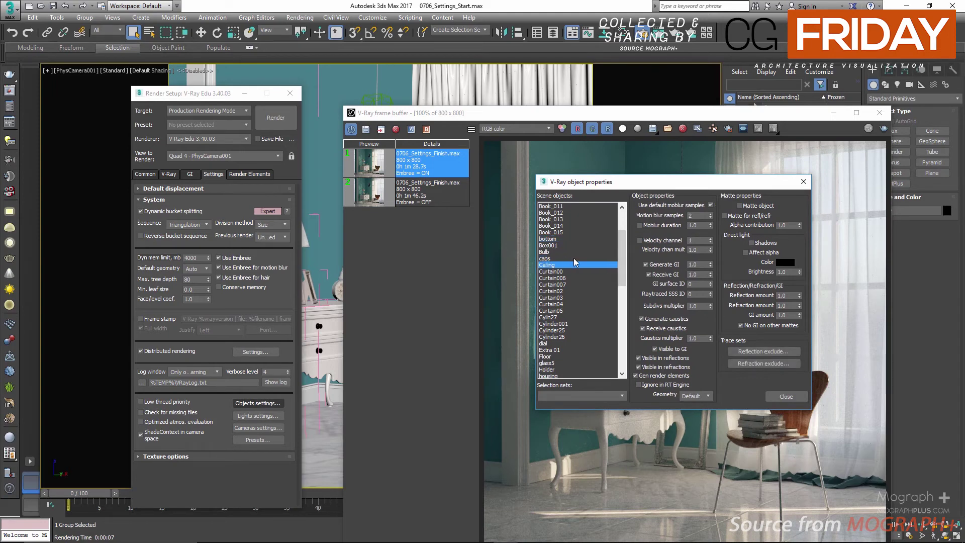
- Try the Ceiling's motion blur samples, motion blur duration and velocity channel options, restoring the defaults
left_click(710, 205)
left_click(710, 214)
left_click(710, 214)
left_click(710, 218)
left_click(710, 219)
left_click(711, 206)
double_click(703, 226)
left_click(639, 225)
left_click(639, 241)
- Try a Generate GI multiplier of 6 on the Ceiling, restore it to 1, and toggle Receive GI off and on
double_click(696, 264)
type("6")
key("Return")
type("1")
key("Return")
left_click(650, 275)
left_click(649, 275)
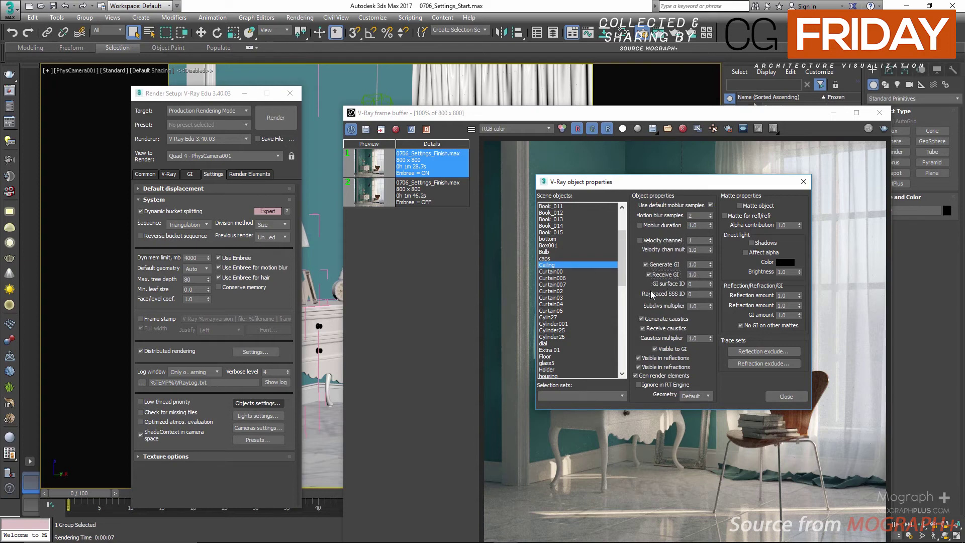
- Examine the Ceiling's GI surface ID, caustics, visibility, render element and geometry type options without changing them
double_click(700, 283)
key("Tab")
double_click(684, 318)
left_click(675, 331)
left_click(671, 349)
left_click(669, 348)
left_click(658, 359)
left_click(659, 360)
left_click(682, 377)
left_click(671, 384)
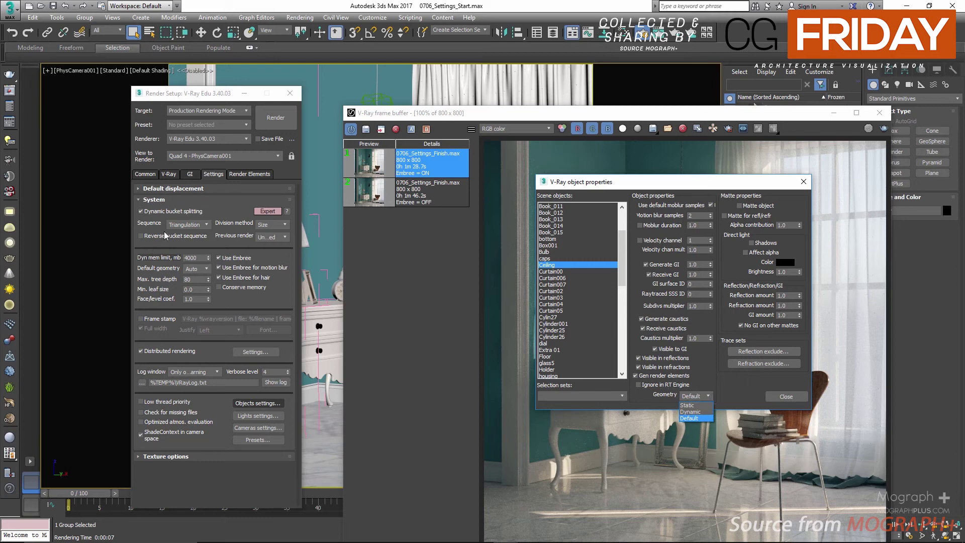
left_click(197, 267)
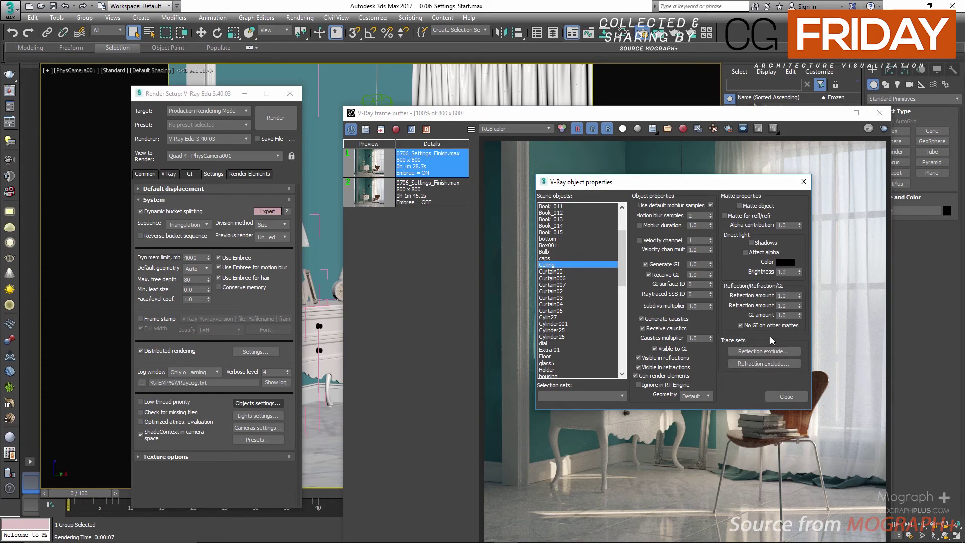
- Try adding Curtain00 to the Ceiling's reflection exclude list, remove it again, and cancel the dialog
left_click(784, 351)
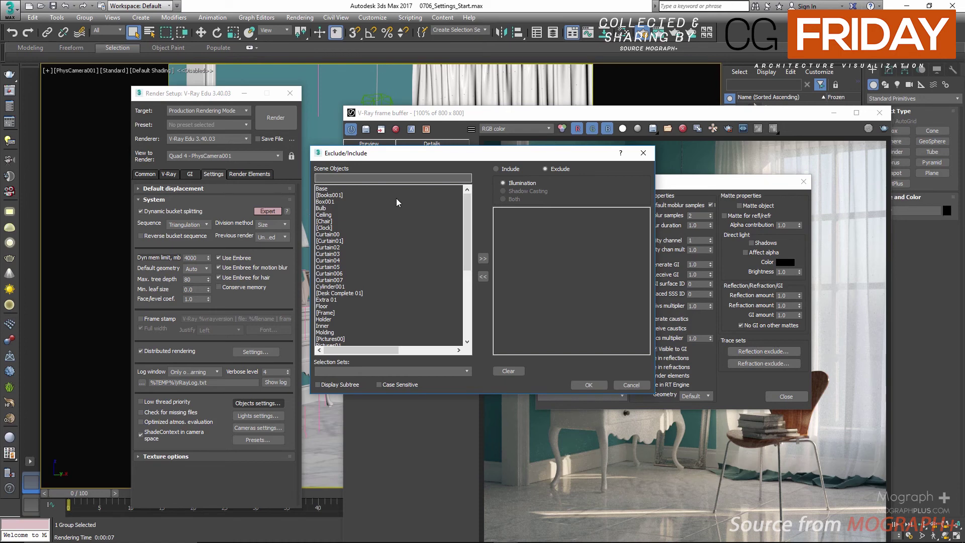
double_click(339, 234)
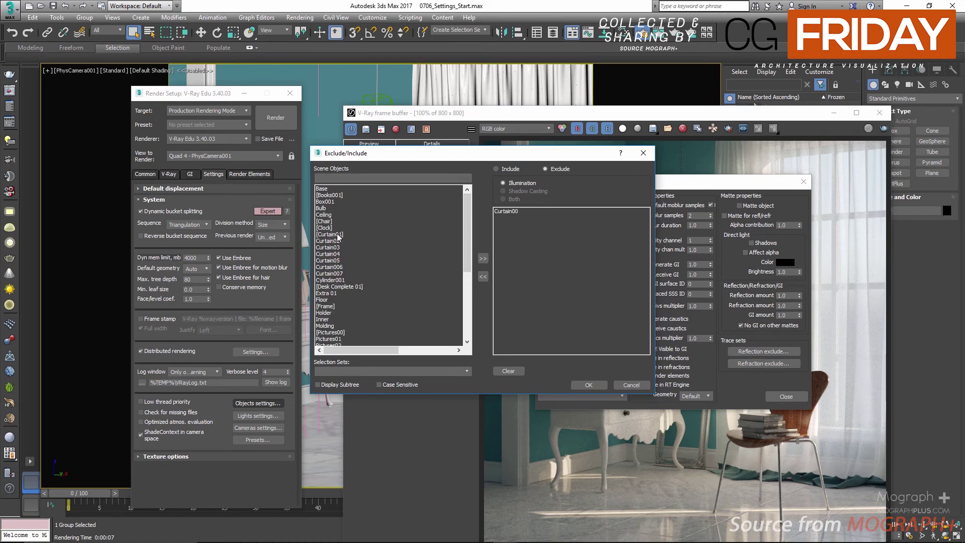
double_click(509, 212)
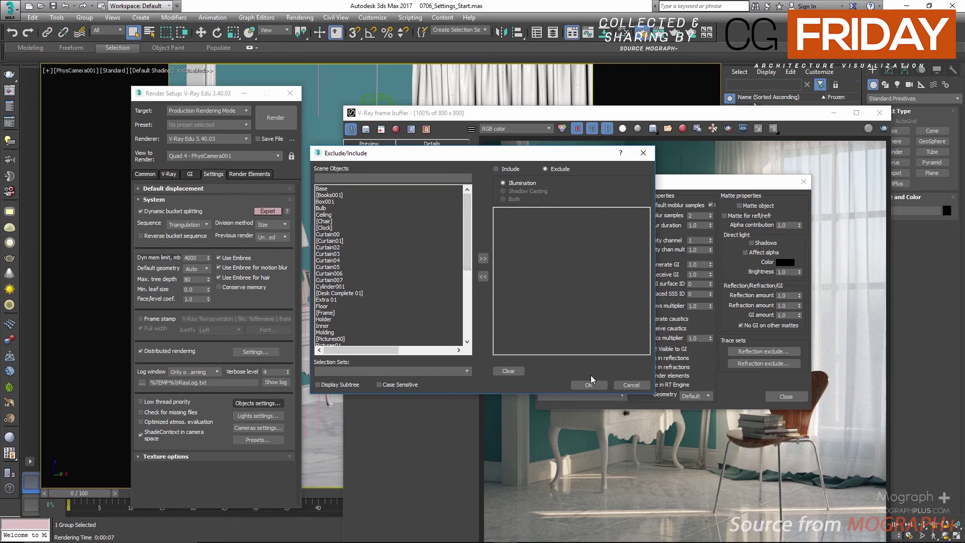
left_click(631, 383)
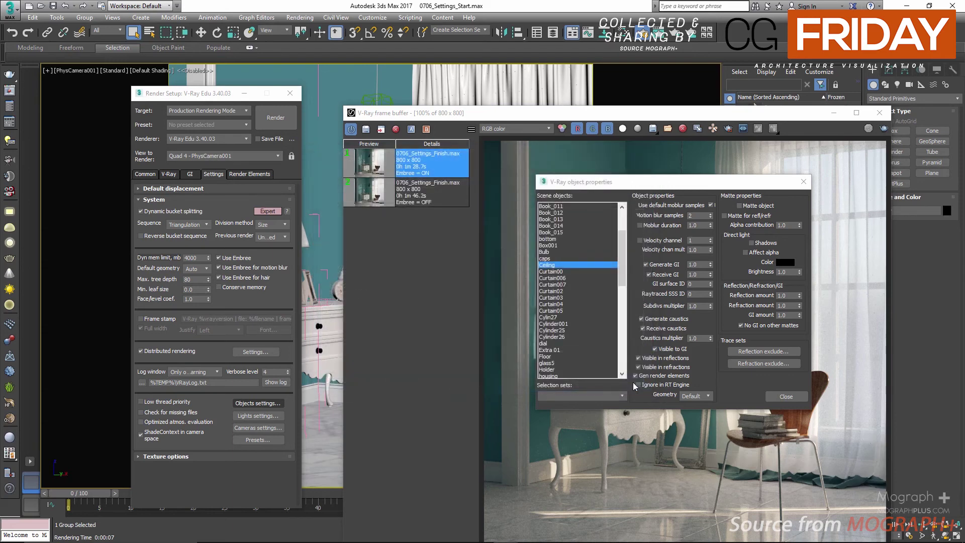
- Check the Ceiling's refraction exclude list without changes, and close the object properties and the frame buffer
left_click(761, 363)
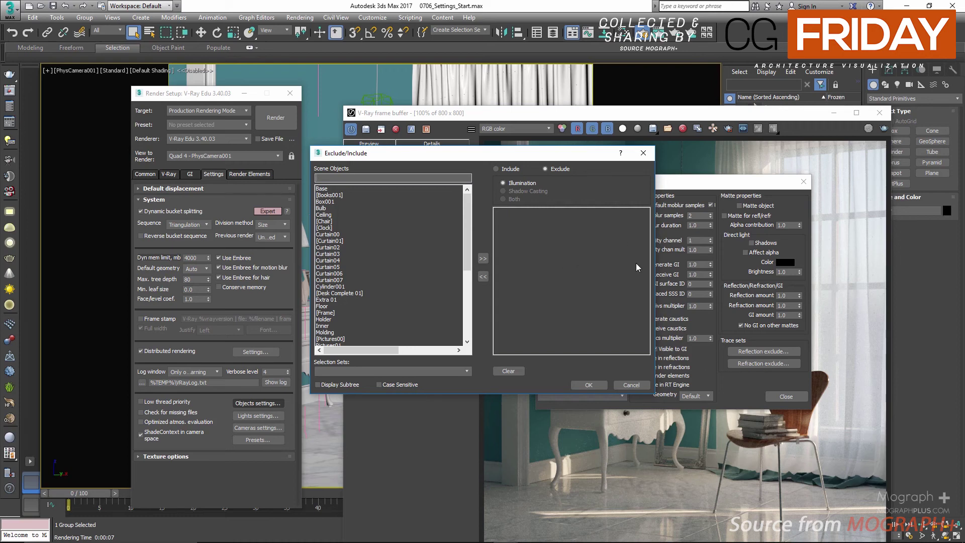
left_click(632, 387)
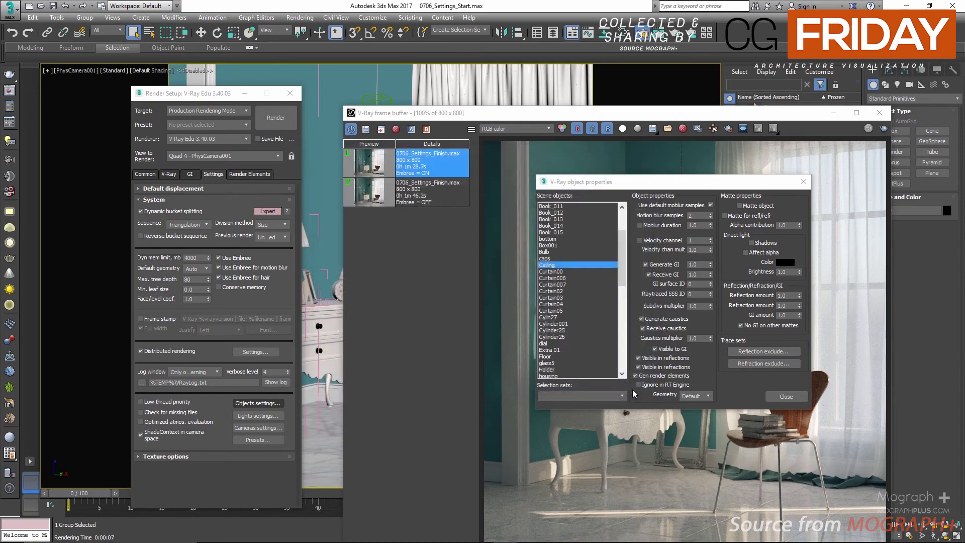
left_click(786, 396)
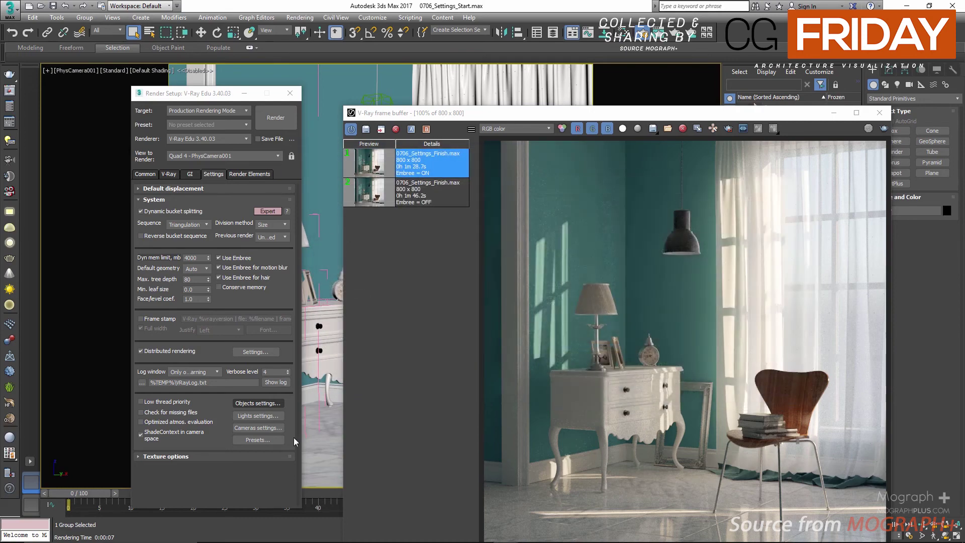
left_click(879, 112)
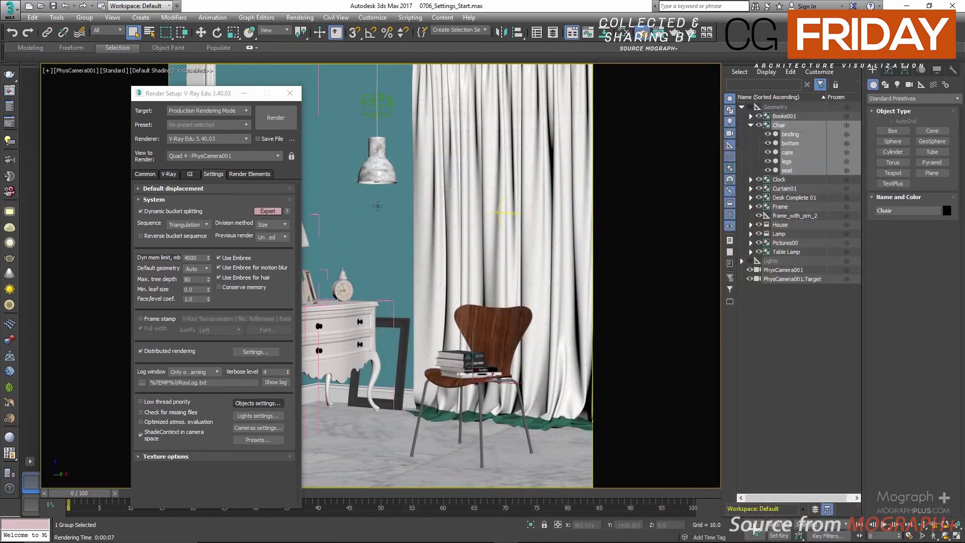
- Examine the caustics and diffuse options of VRayLight003 in the V-Ray light properties, and close the dialog
left_click(242, 415)
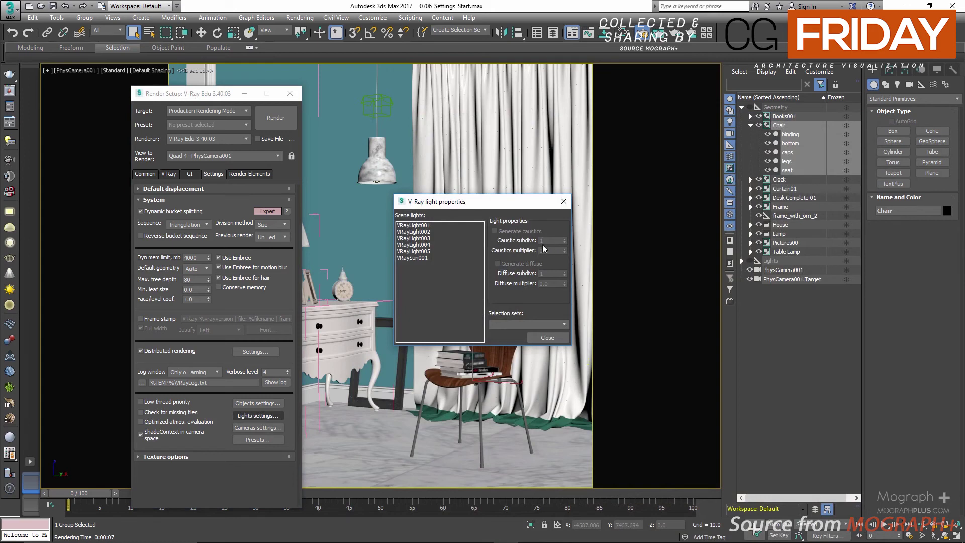
left_click(429, 238)
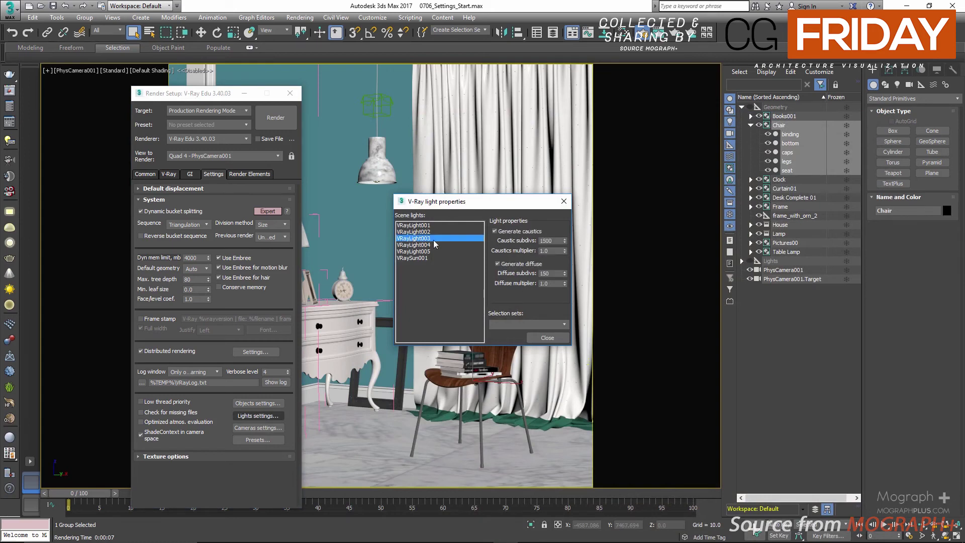
left_click(515, 264)
key("Tab")
key("Tab")
left_click(543, 333)
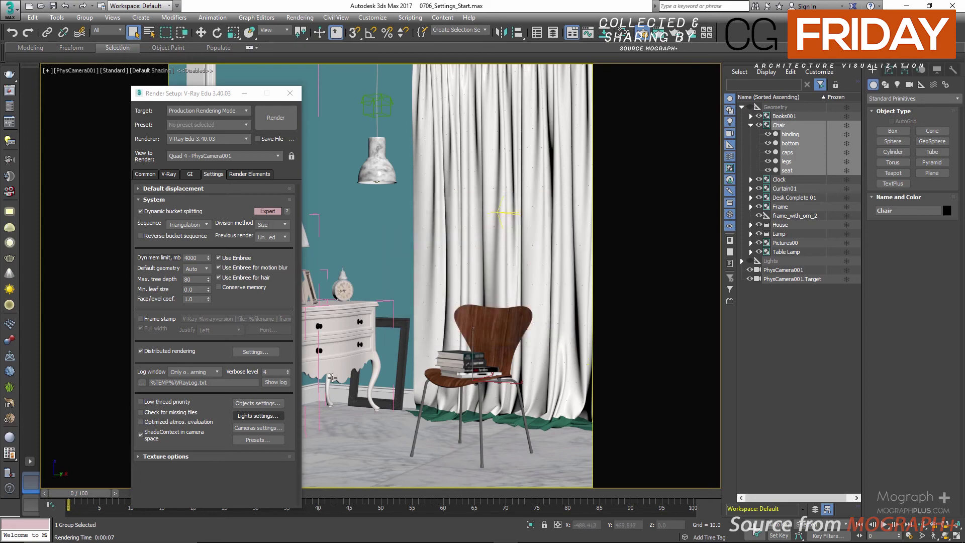
- Check the motion blur sample options of PhysCamera001 in the V-Ray camera properties, and close the dialog
left_click(258, 428)
left_click(422, 226)
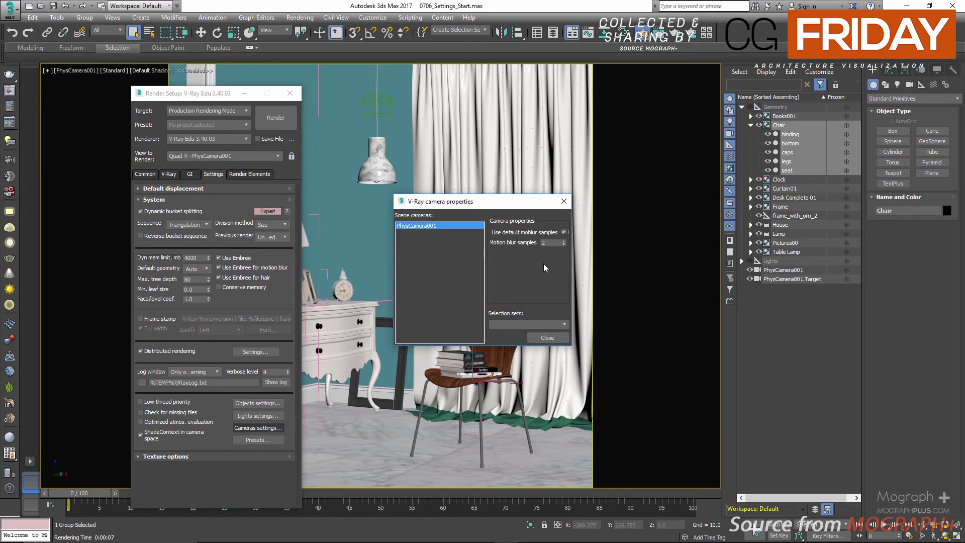
left_click(547, 338)
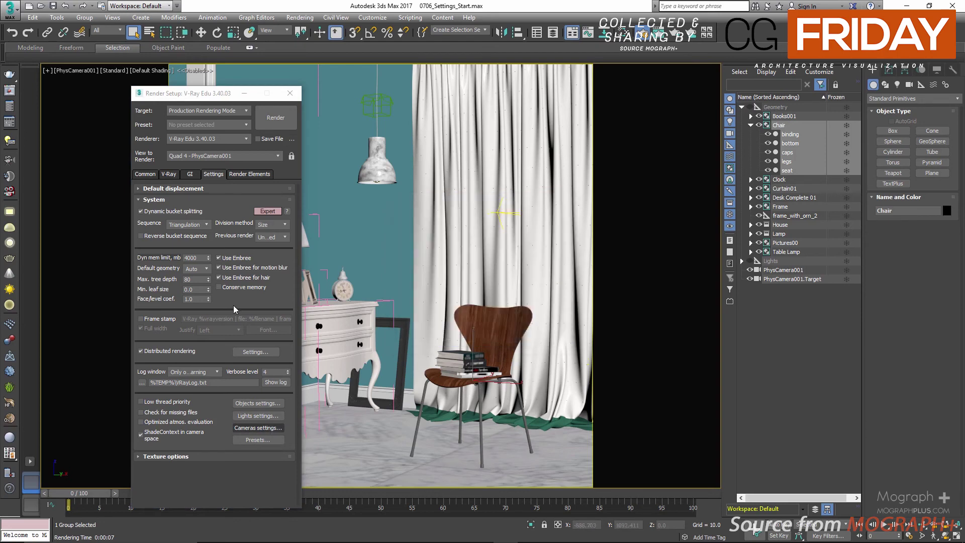
- Open the V-Ray presets and delete the existing Test preset
left_click(247, 438)
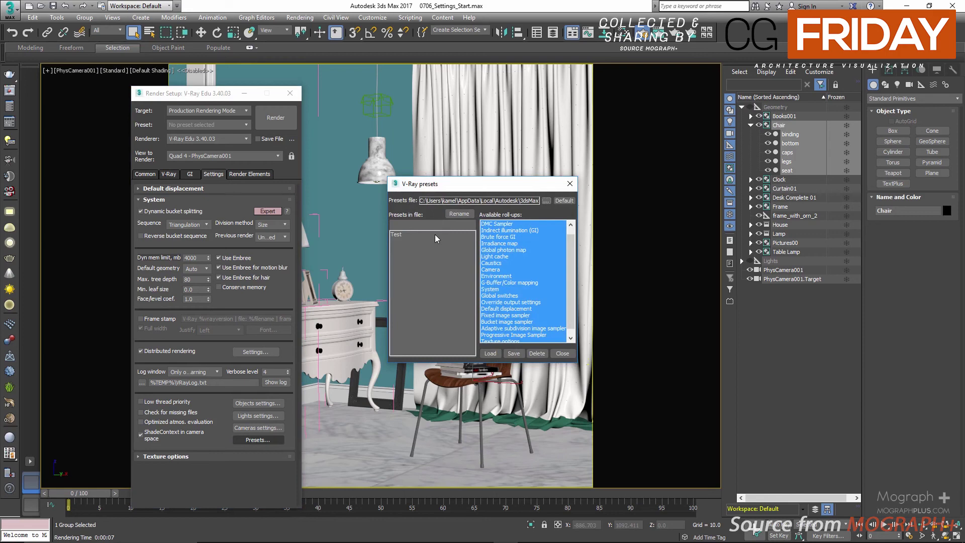
left_click(427, 234)
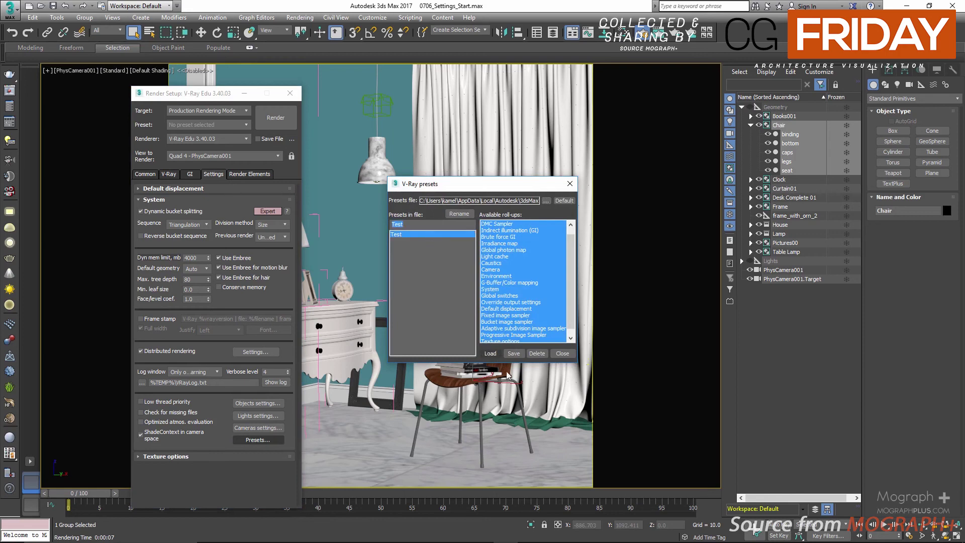
left_click(534, 352)
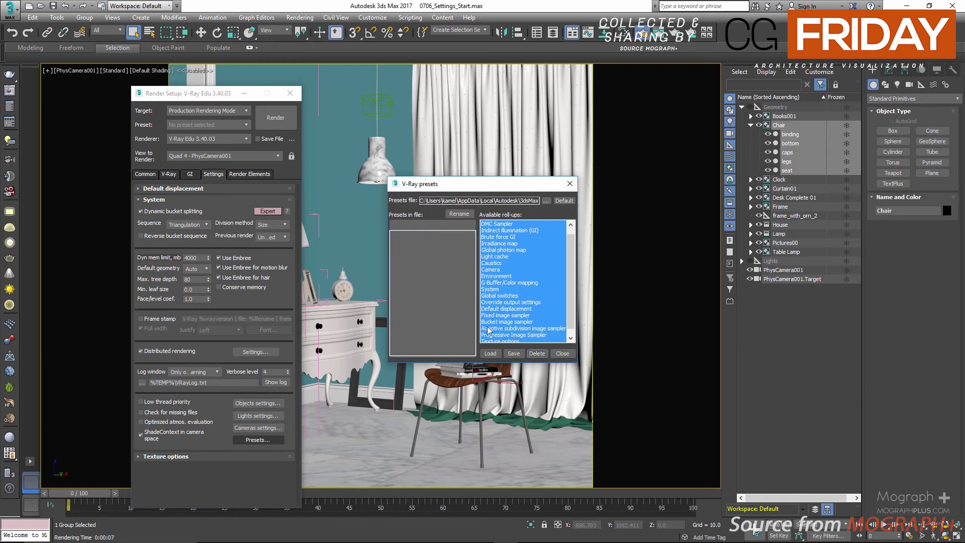
- Save a preset named Test with all roll-ups from Image sampler (antialiasing) to Texture options selected, and close the presets dialog
left_click_drag(478, 186, 502, 181)
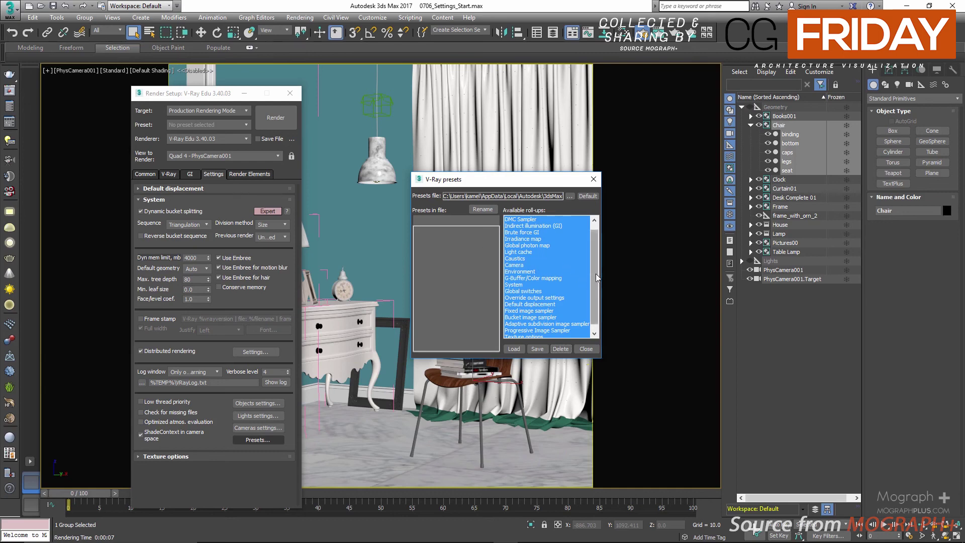
left_click_drag(595, 274, 592, 247)
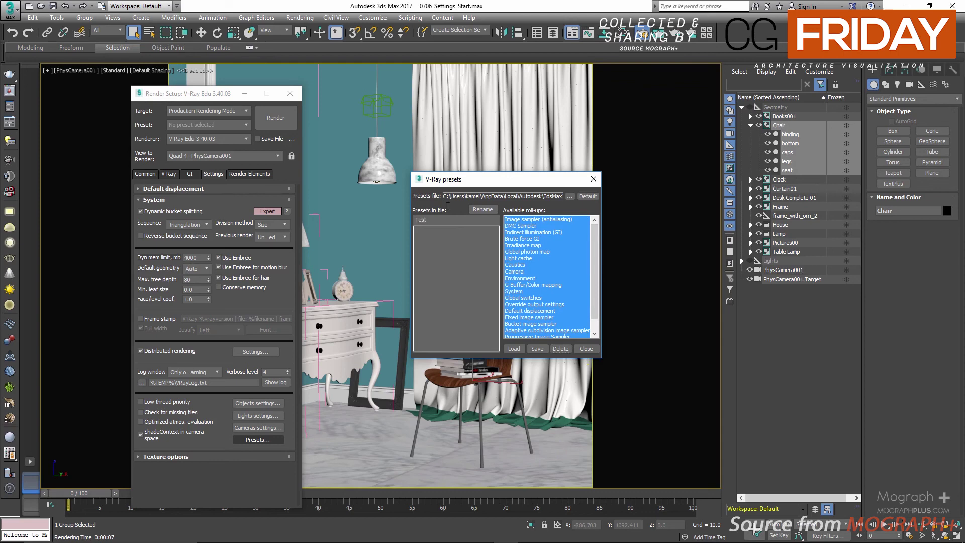
left_click(562, 232)
left_click(560, 226)
left_click(559, 219)
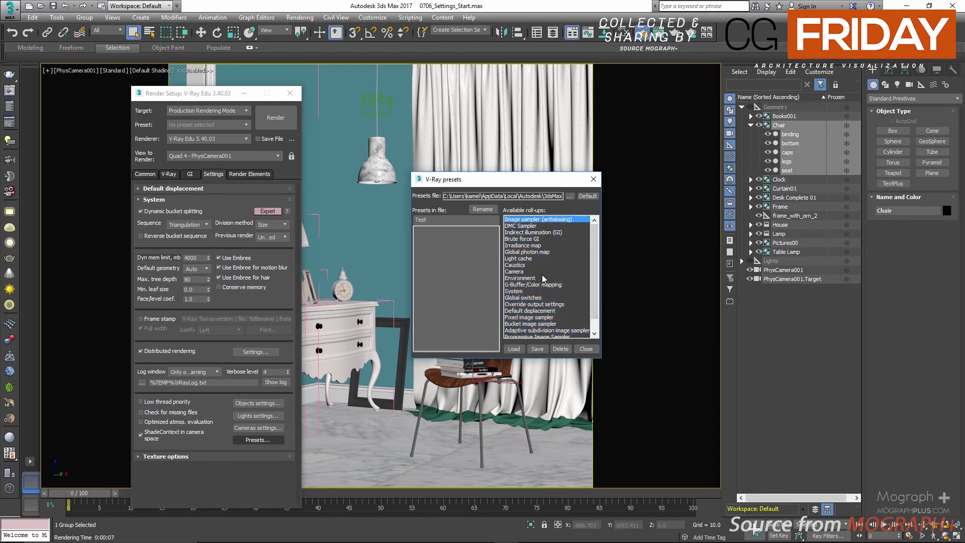
scroll(542, 279, "down", 1)
left_click(522, 331, "shift")
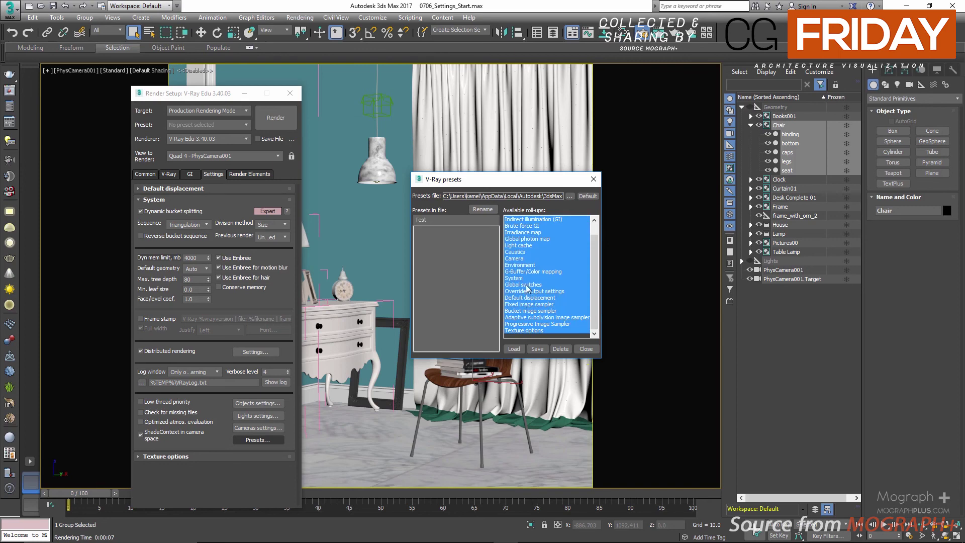
scroll(527, 288, "up", 1)
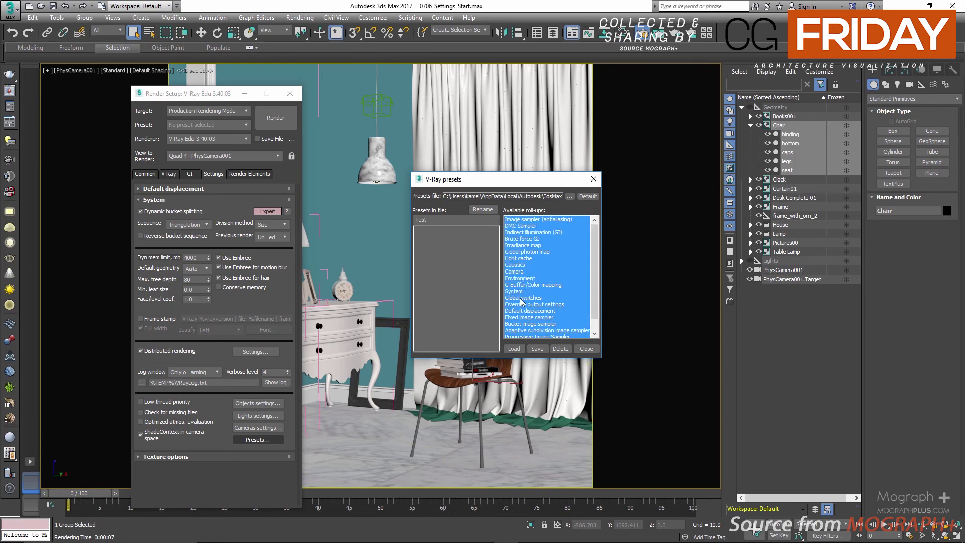
left_click(537, 348)
left_click(434, 229)
left_click(585, 351)
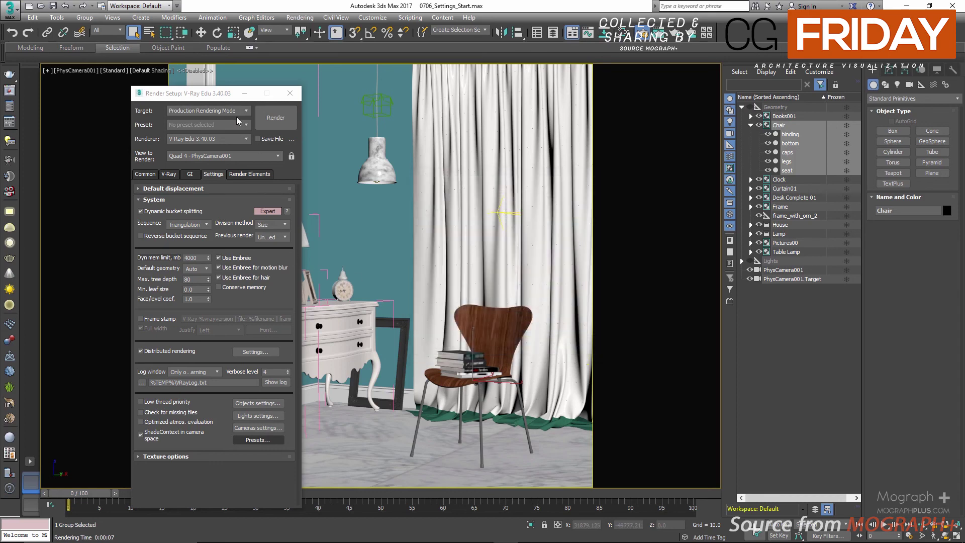
- Switch the renderer to Scanline Renderer and back to V-Ray Edu 3.40.03 to reset the render settings
left_click(221, 137)
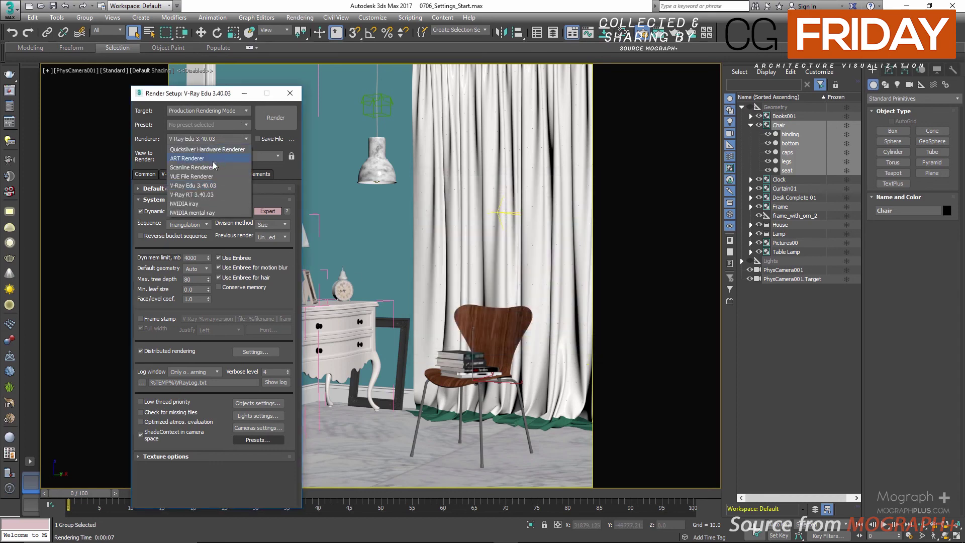
left_click(210, 158)
left_click(212, 138)
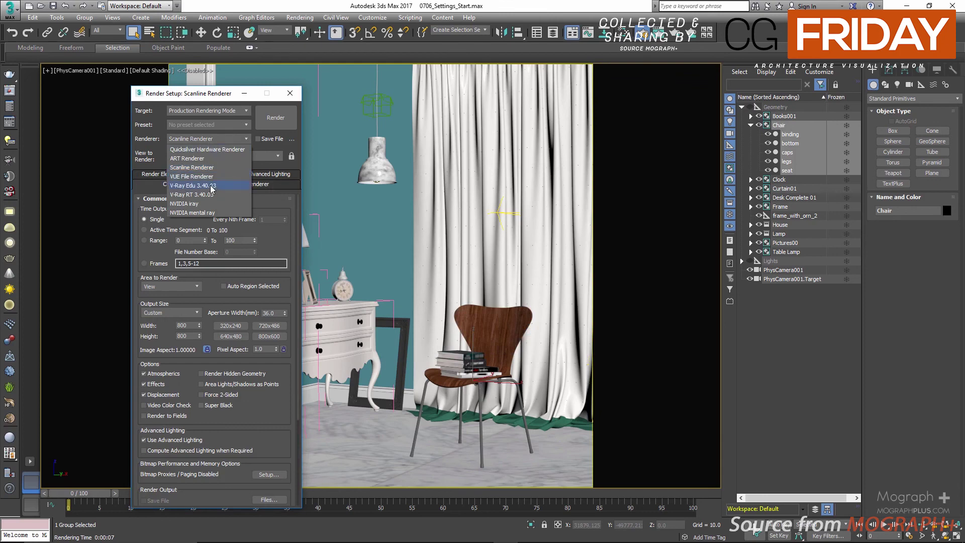
left_click(211, 186)
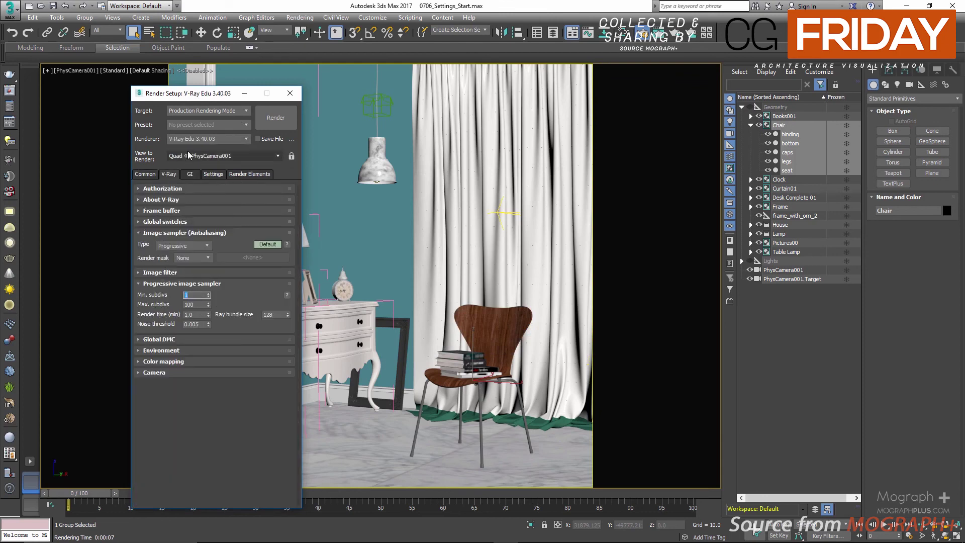
- Show the System settings in Expert mode and load the Test preset with IRmap.vrmap as its irradiance map
left_click(213, 174)
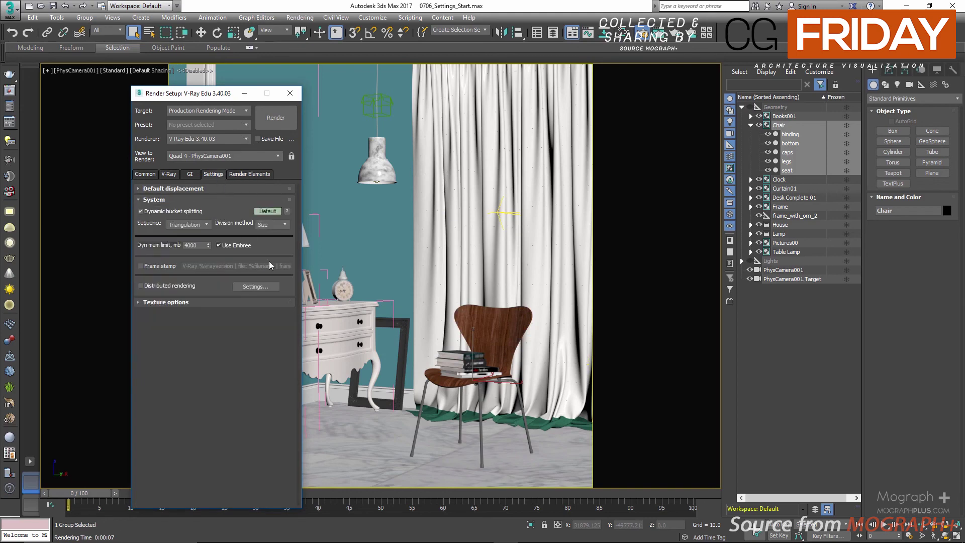
left_click(265, 213)
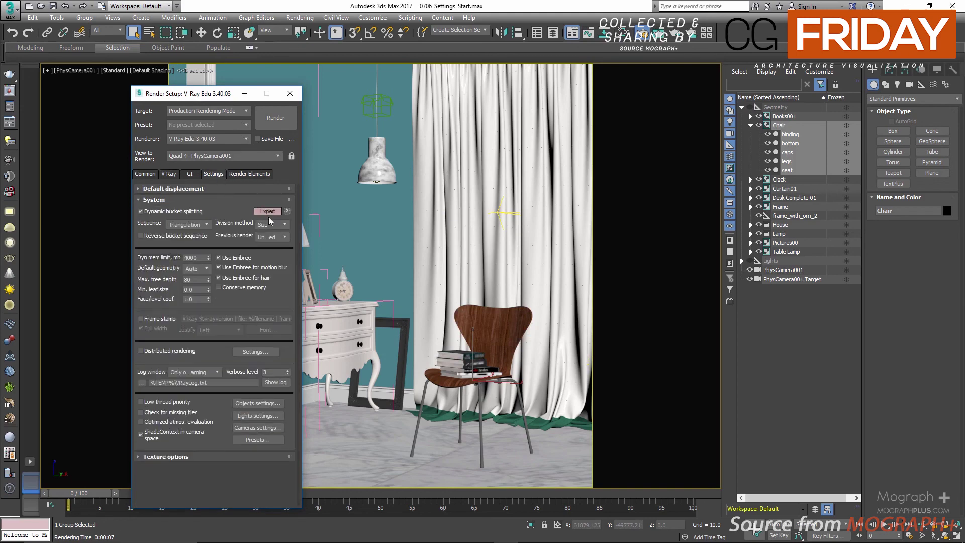
left_click(267, 438)
left_click(405, 234)
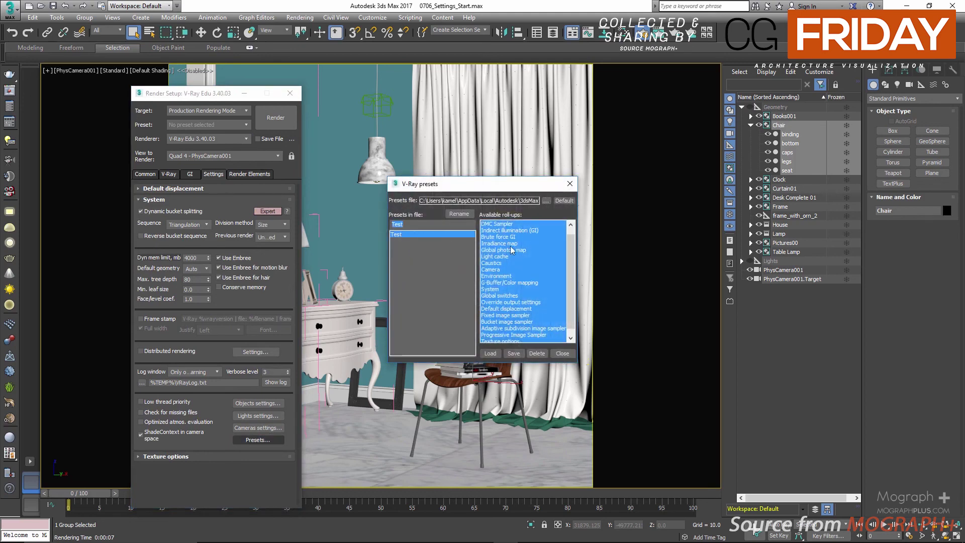
left_click(491, 353)
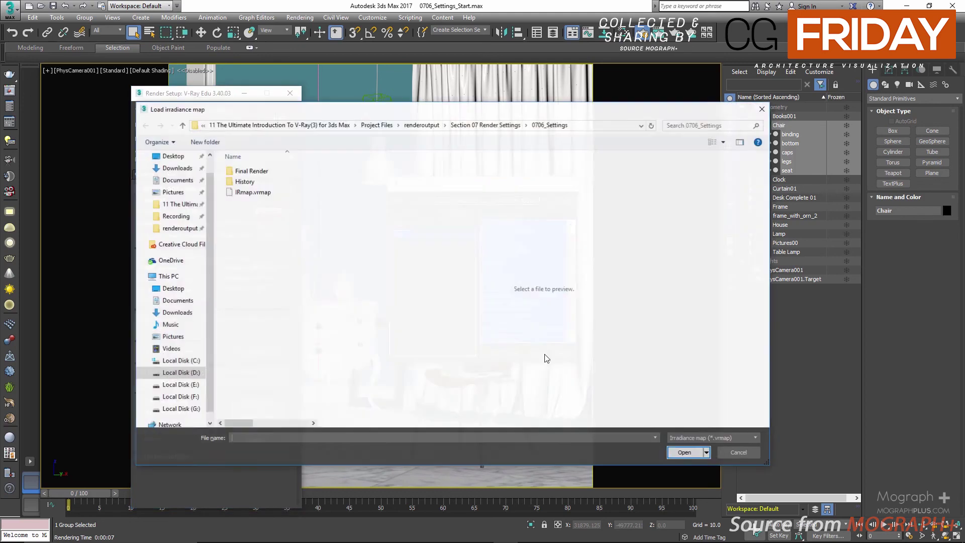
double_click(252, 192)
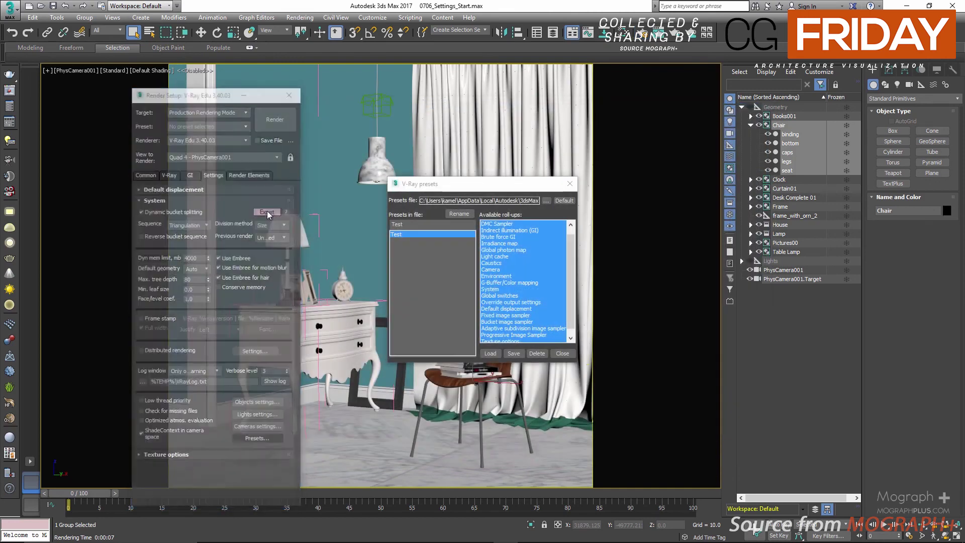
left_click(562, 353)
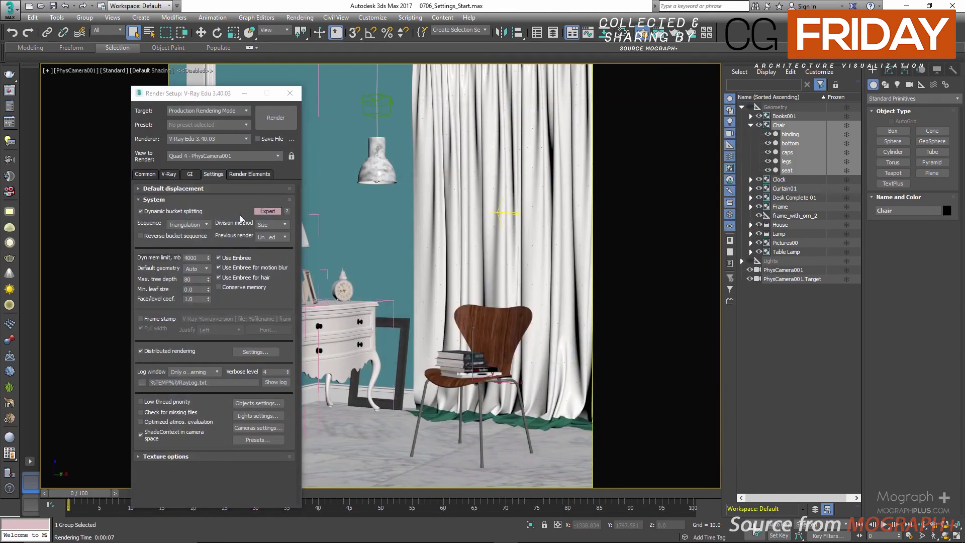
- Review the loaded image sampler, GI and System settings, and expand the Texture options to examine the cache size settings
left_click(171, 174)
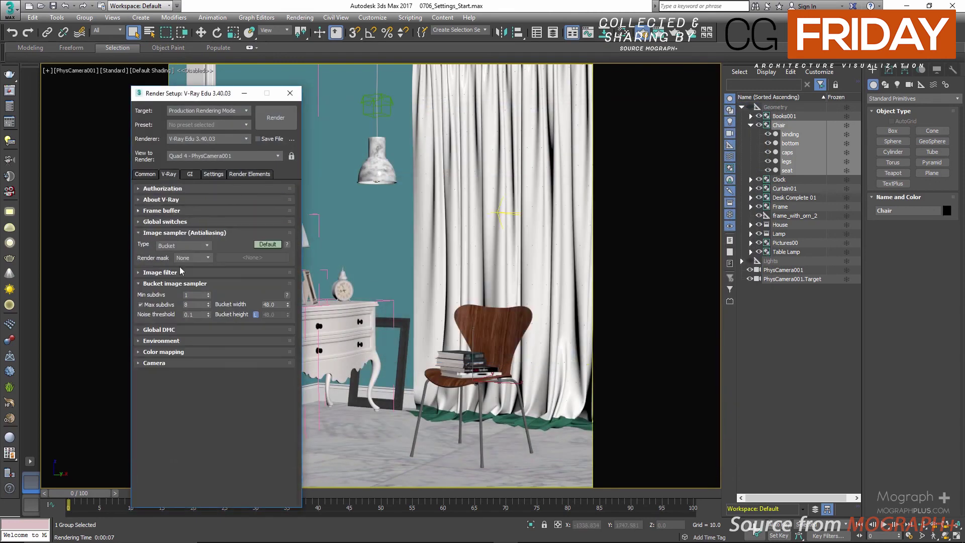
left_click(206, 175)
left_click(190, 173)
left_click(171, 174)
left_click(232, 175)
left_click(220, 176)
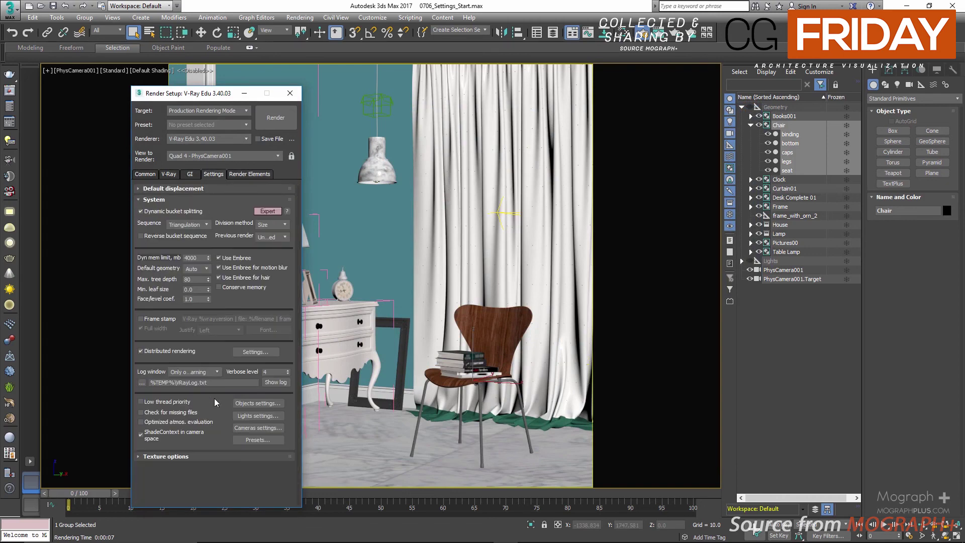
left_click(171, 458)
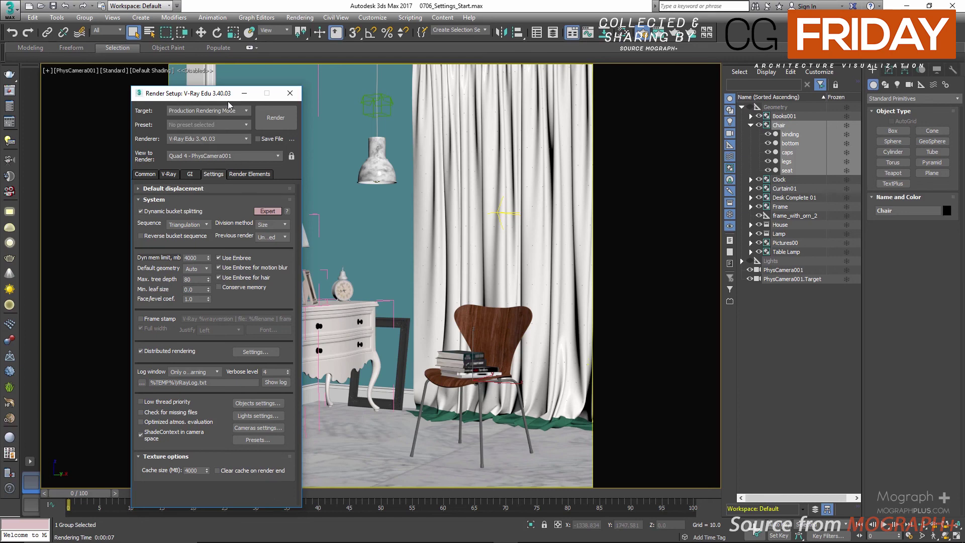
left_click_drag(223, 97, 403, 79)
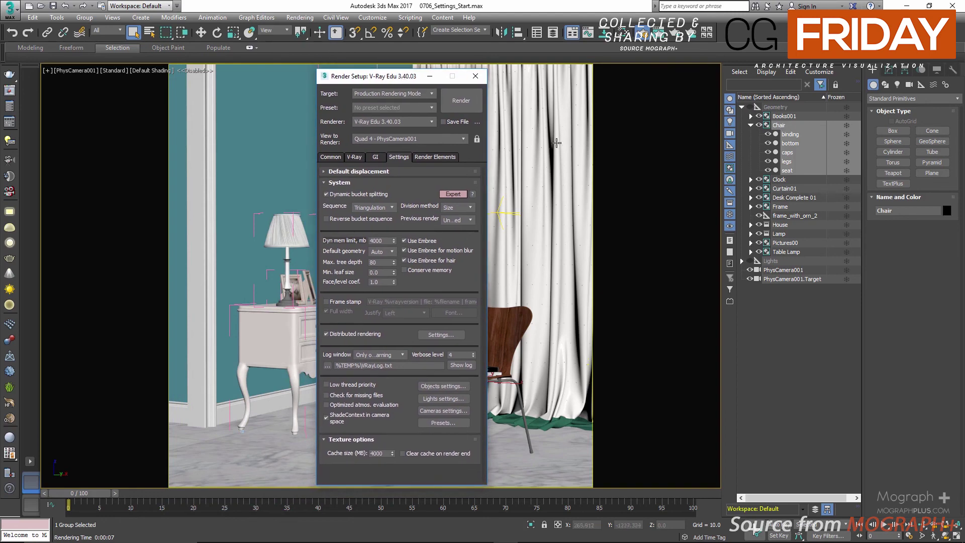